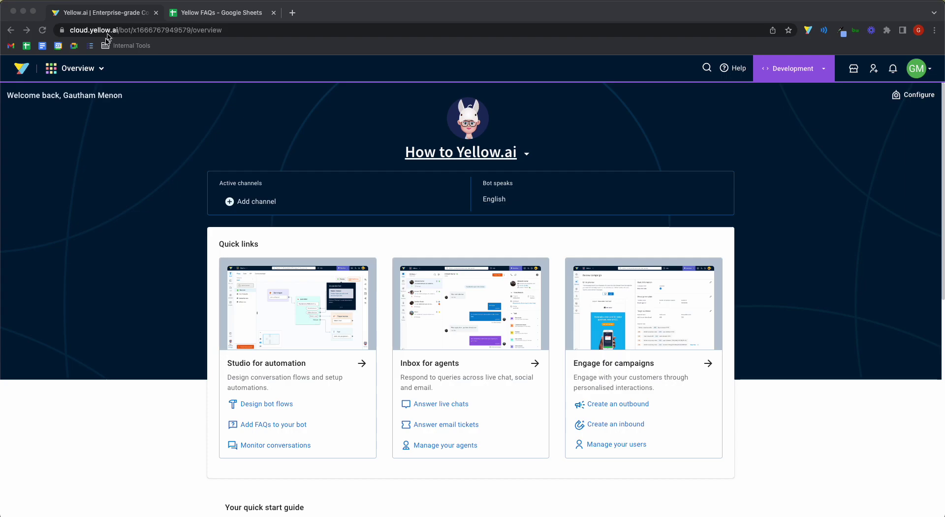
Open Studio's flows Home page and go to the FAQs section of its training area.
{"action": "left_click", "coordinate": [107, 96]}
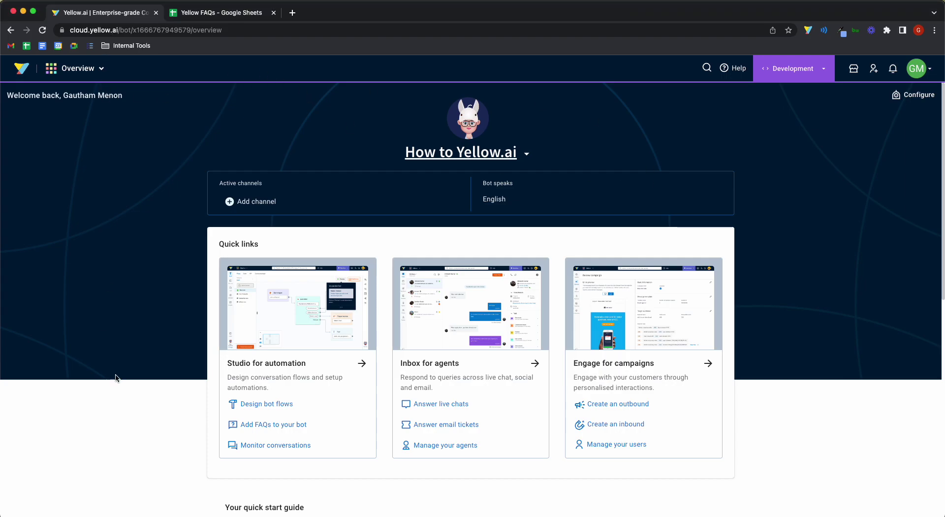
{"action": "left_click", "coordinate": [78, 69]}
{"action": "left_click", "coordinate": [125, 84]}
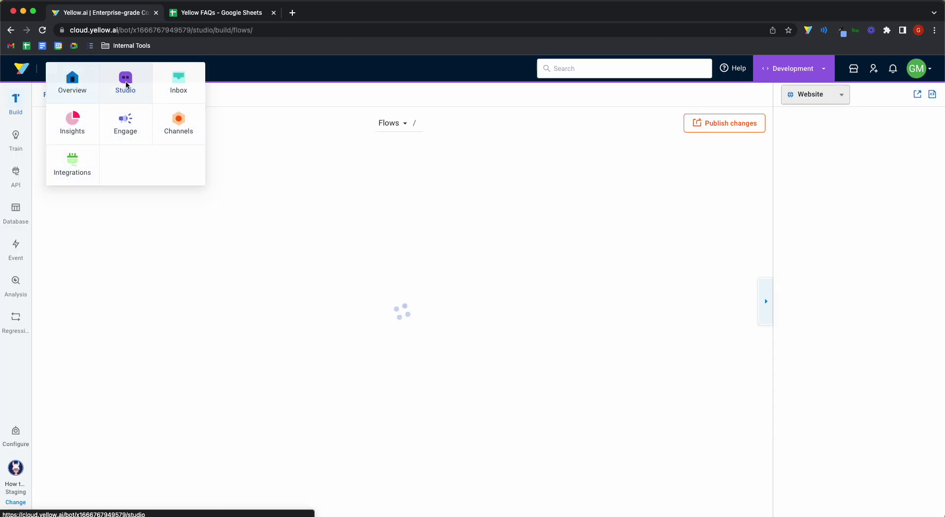
{"action": "left_click", "coordinate": [381, 129]}
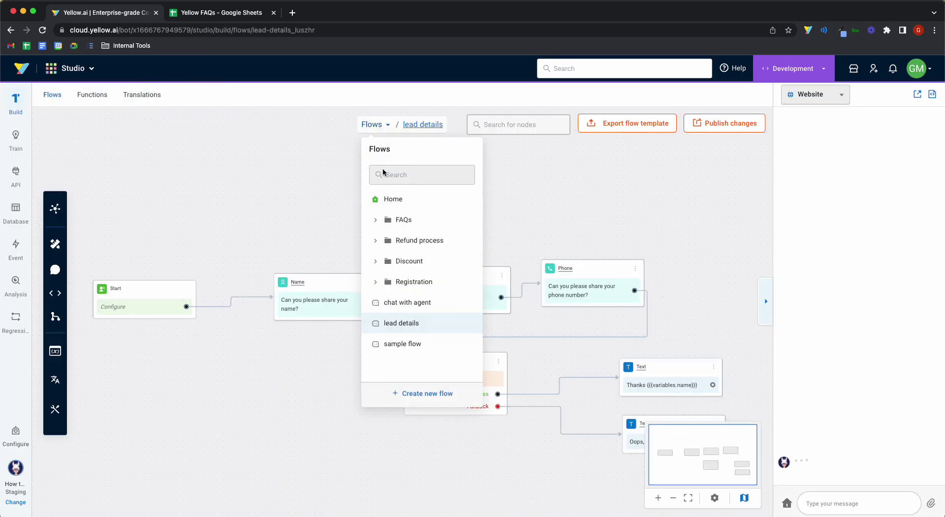
{"action": "left_click_drag", "start_coordinate": [382, 185], "coordinate": [392, 209]}
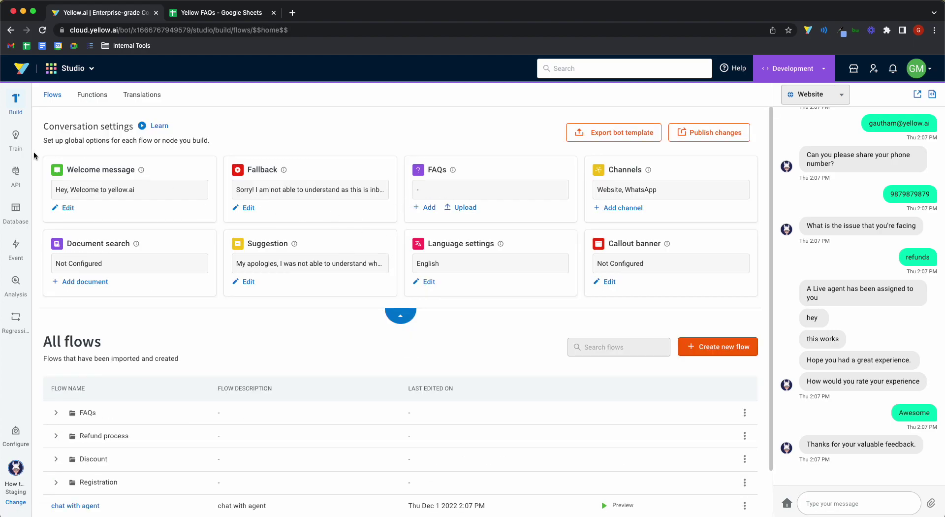
{"action": "left_click", "coordinate": [18, 142]}
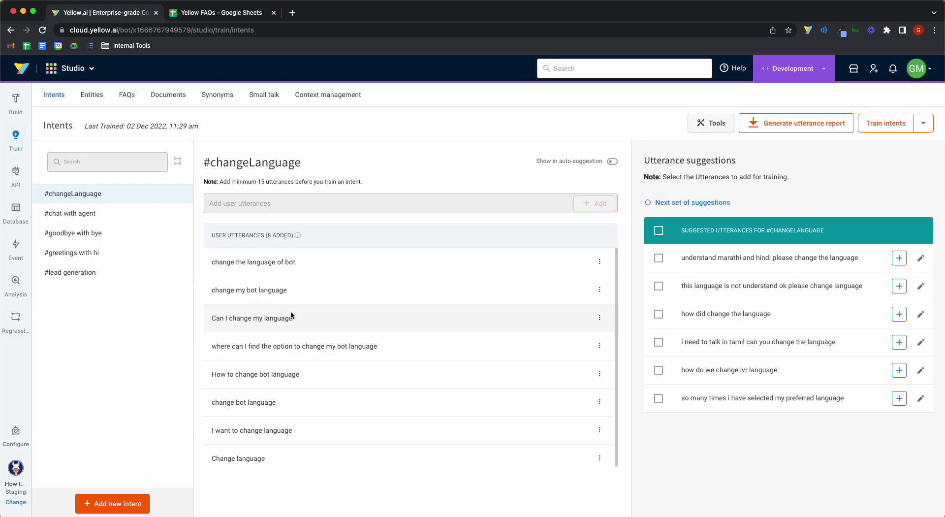
{"action": "left_click", "coordinate": [126, 94]}
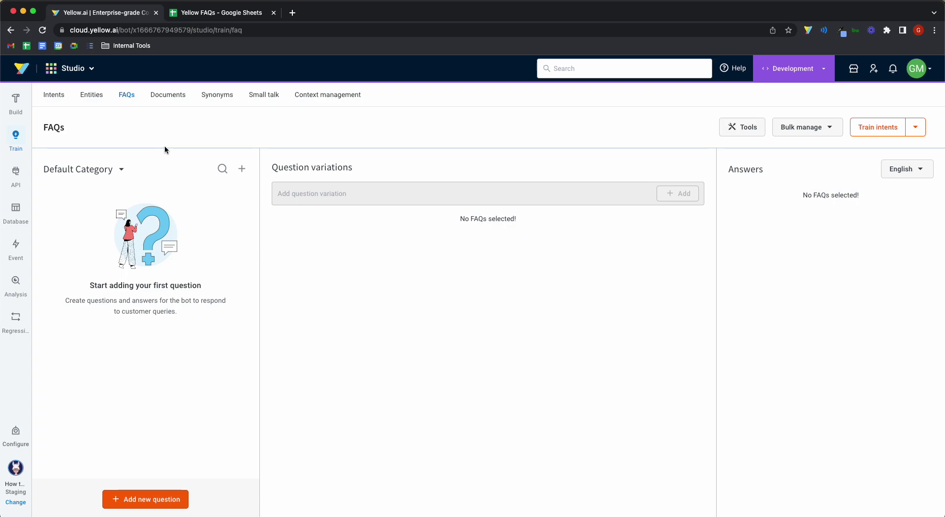
Check the available FAQ categories and the form for creating a new category, leaving it without creating one.
{"action": "left_click", "coordinate": [98, 170]}
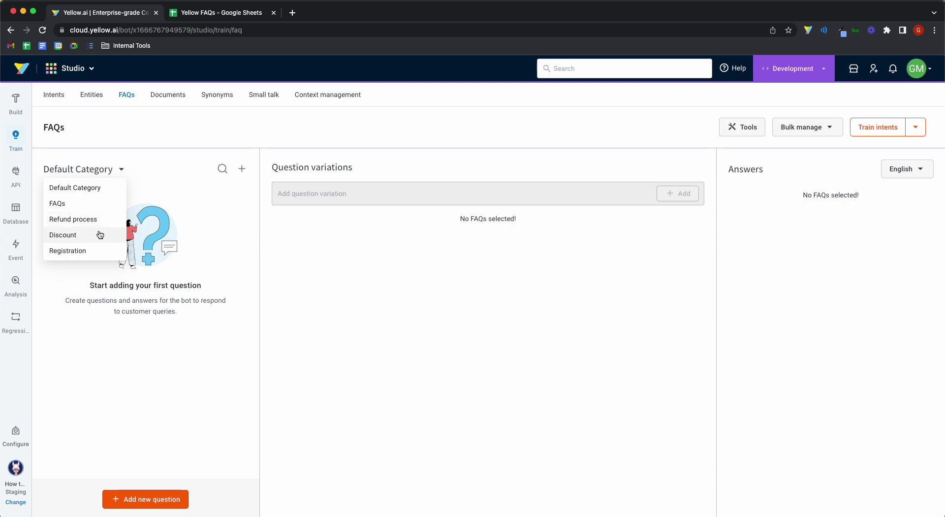
{"action": "left_click", "coordinate": [205, 235]}
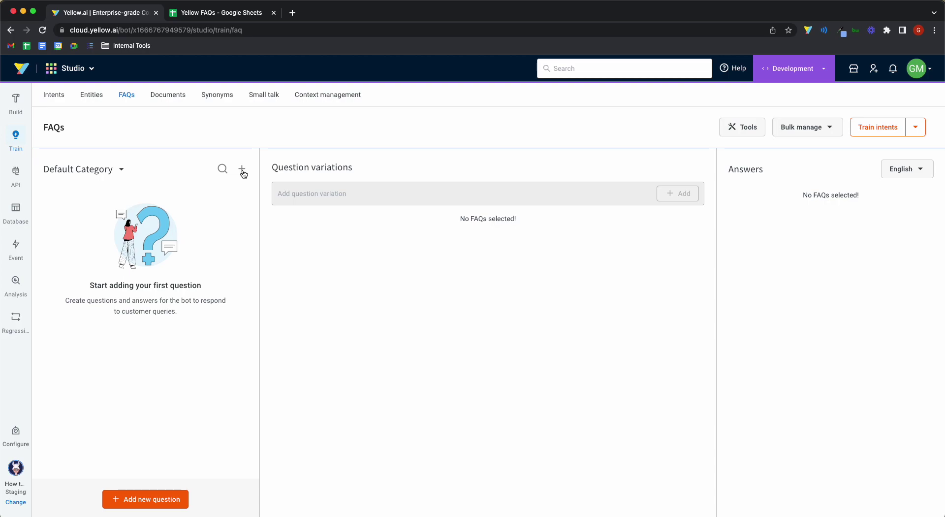
{"action": "left_click", "coordinate": [242, 169]}
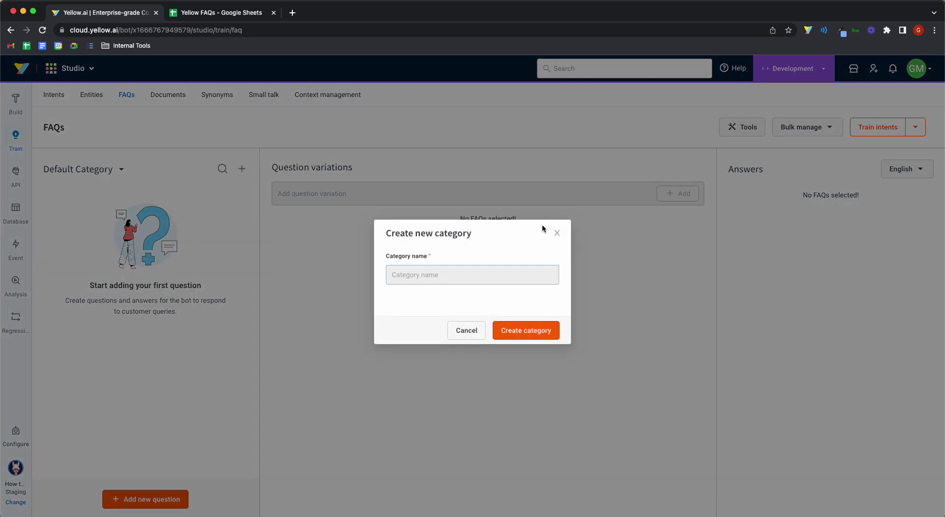
{"action": "left_click", "coordinate": [551, 229]}
{"action": "left_click", "coordinate": [441, 198]}
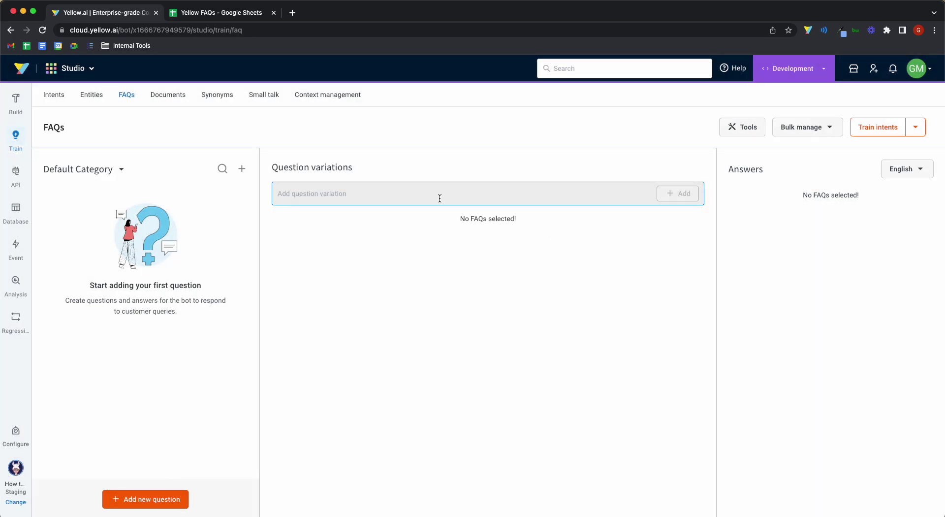
{"action": "left_click", "coordinate": [430, 235]}
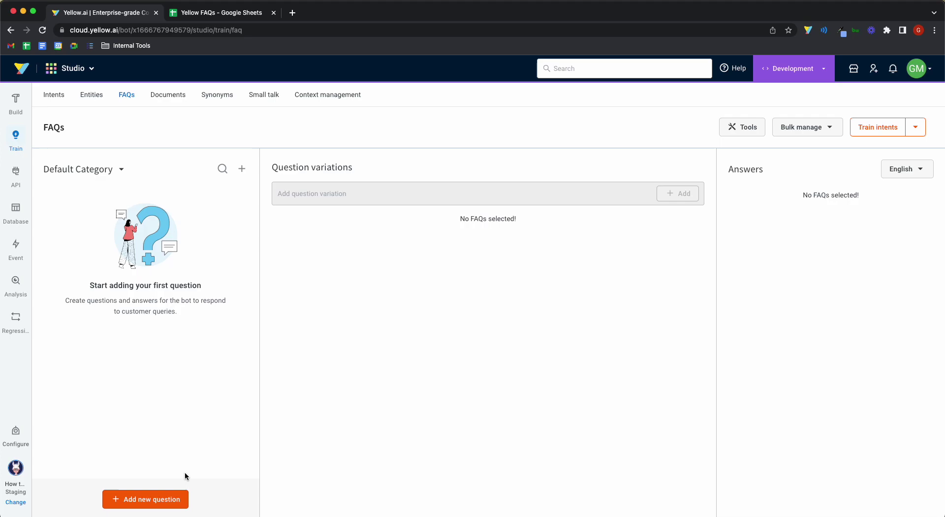
Start a new FAQ in the Default Category with the question "when will I receive my order".
{"action": "left_click", "coordinate": [180, 499]}
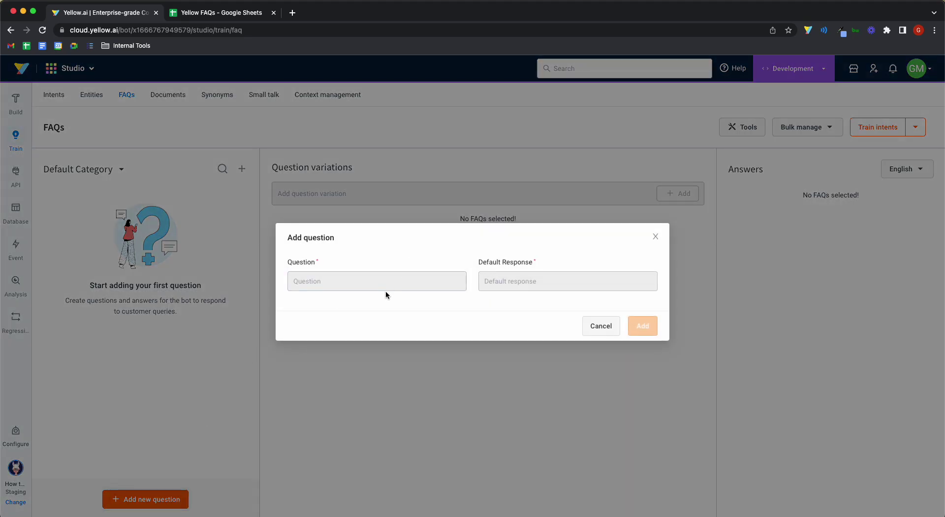
{"action": "left_click", "coordinate": [392, 276]}
{"action": "type", "text": "whe"}
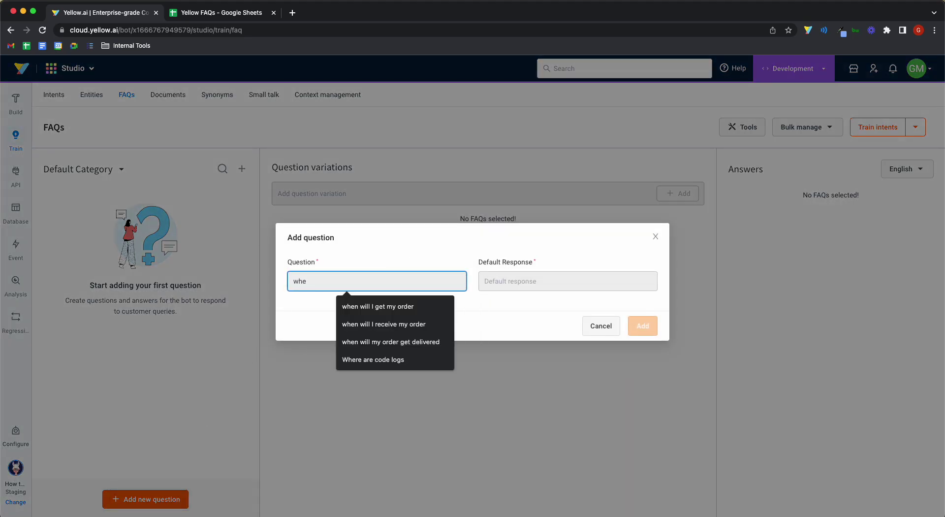
{"action": "type", "text": "n will I receive my order"}
{"action": "left_click", "coordinate": [412, 324]}
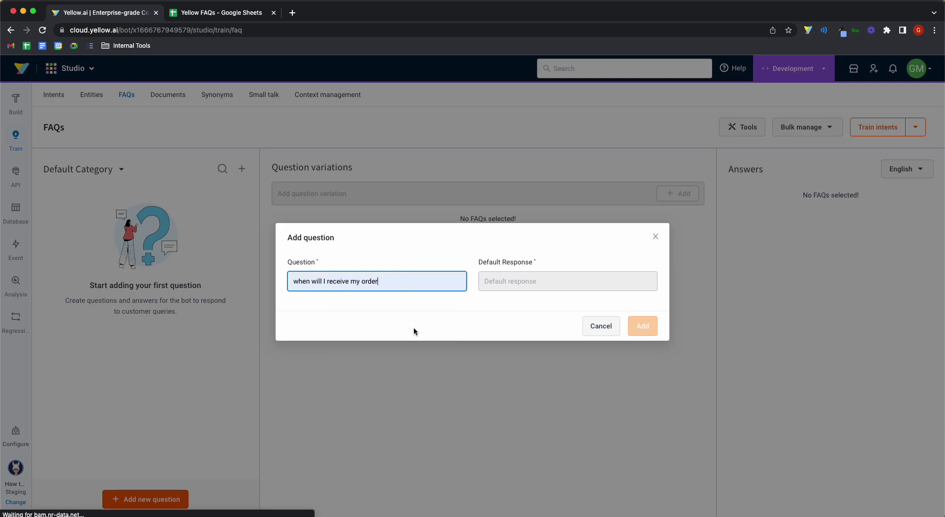
Set the default response to "It generally takes between 48-72hrs for us to deliver it to you" and add the question.
{"action": "left_click", "coordinate": [519, 284]}
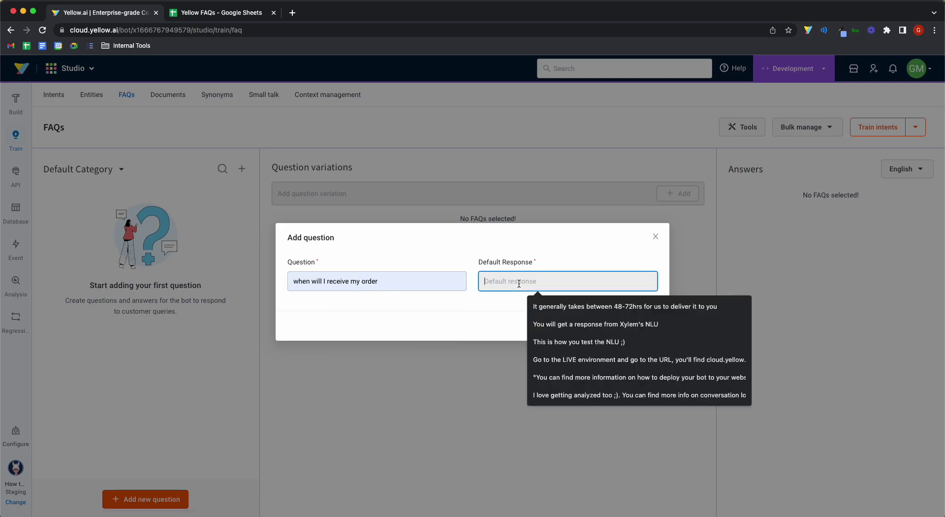
{"action": "left_click", "coordinate": [559, 311]}
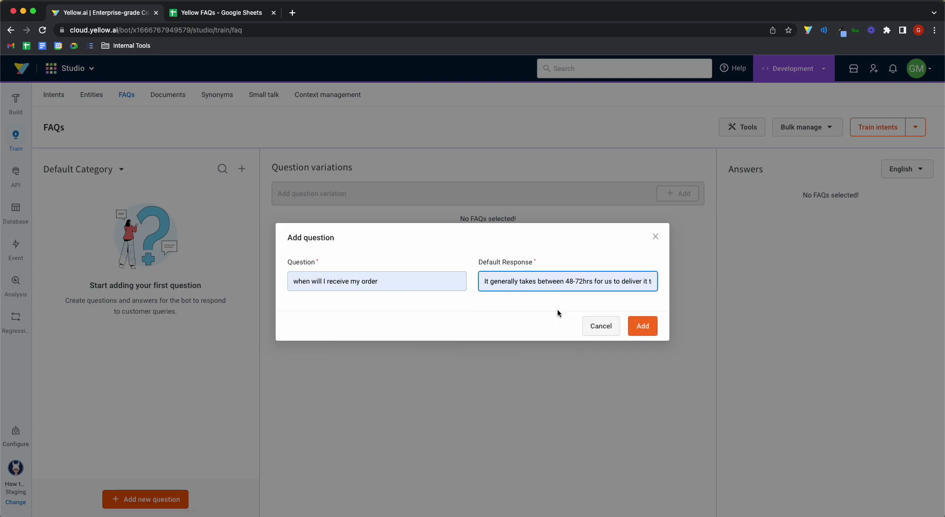
{"action": "left_click", "coordinate": [585, 282]}
{"action": "left_click", "coordinate": [640, 284]}
{"action": "left_click", "coordinate": [617, 285]}
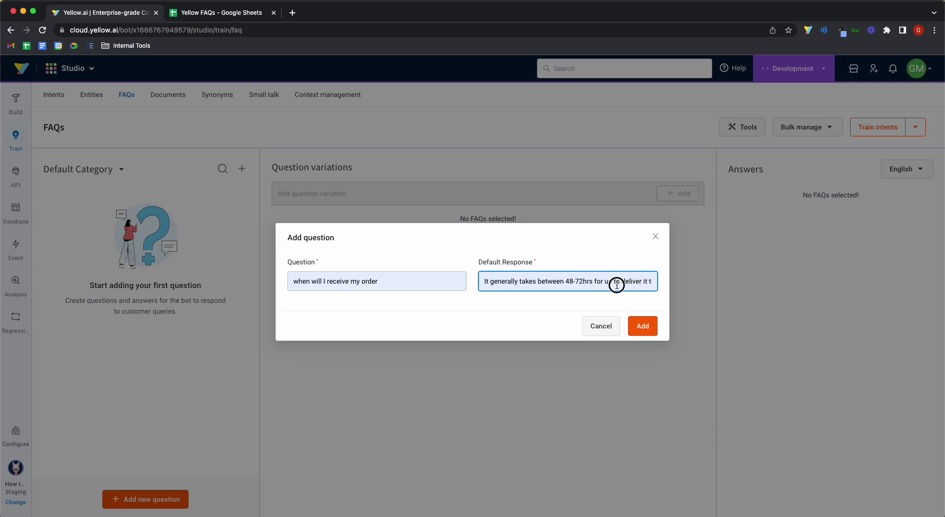
{"action": "left_click_drag", "start_coordinate": [617, 284], "coordinate": [673, 287]}
{"action": "left_click", "coordinate": [650, 302]}
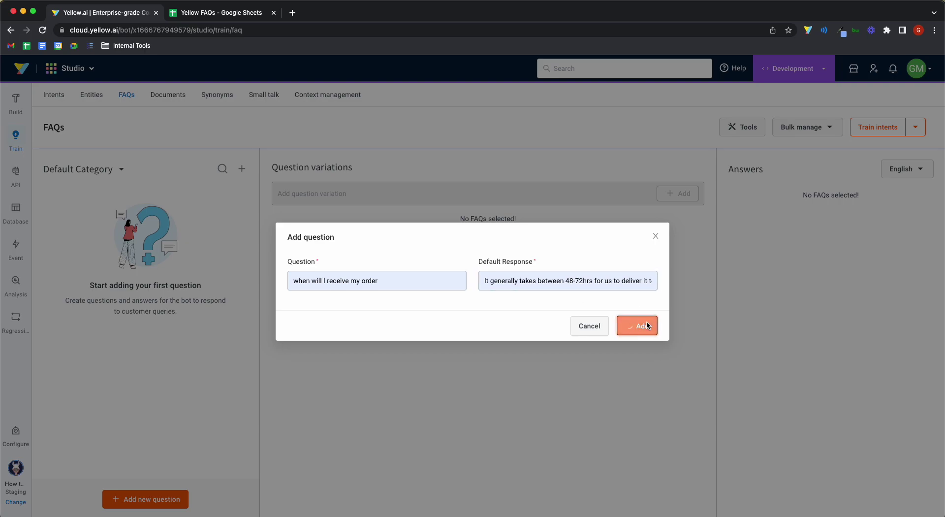
{"action": "left_click", "coordinate": [645, 323]}
Add the question variation "how long will it take to get my order" and train the intents.
{"action": "left_click", "coordinate": [503, 197]}
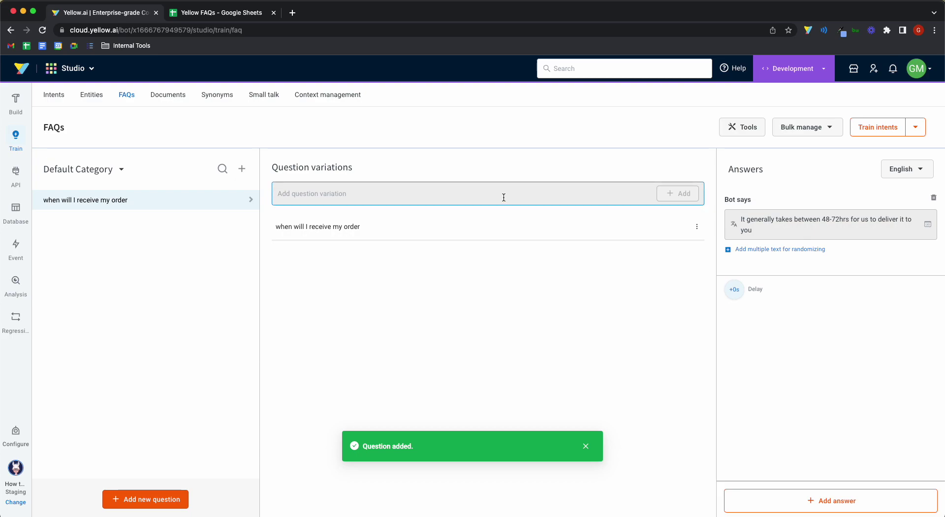
{"action": "left_click", "coordinate": [504, 197]}
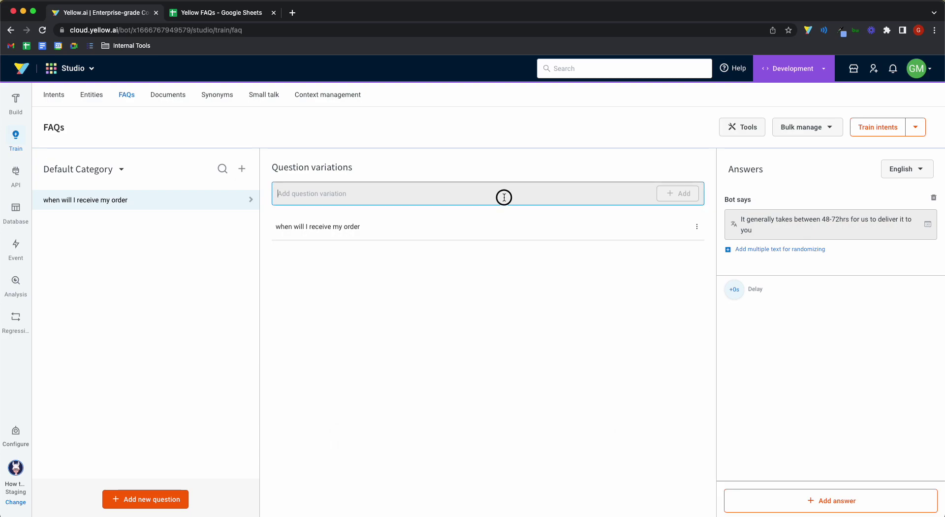
{"action": "type", "text": "how long wi"}
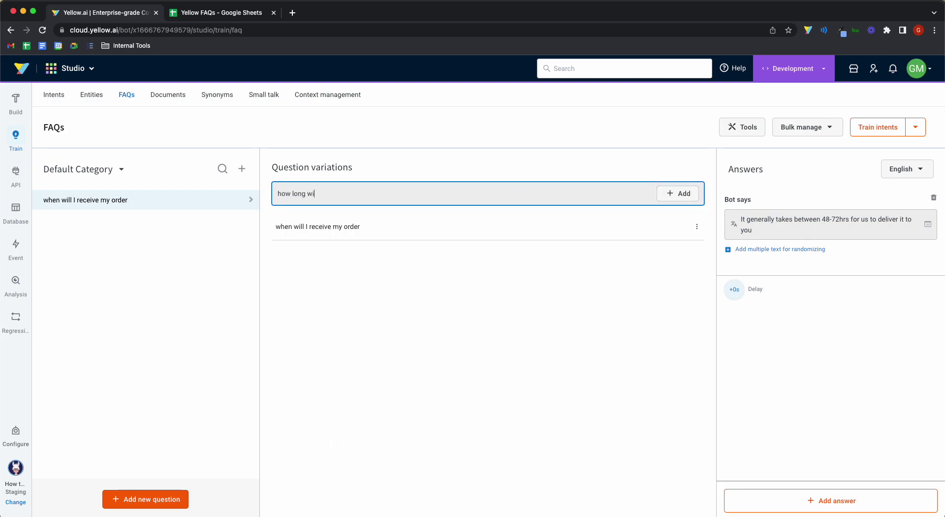
{"action": "type", "text": "ll it take to receive"}
{"action": "key", "text": "alt+BackSpace"}
{"action": "type", "text": "get my order"}
{"action": "key", "text": "Return"}
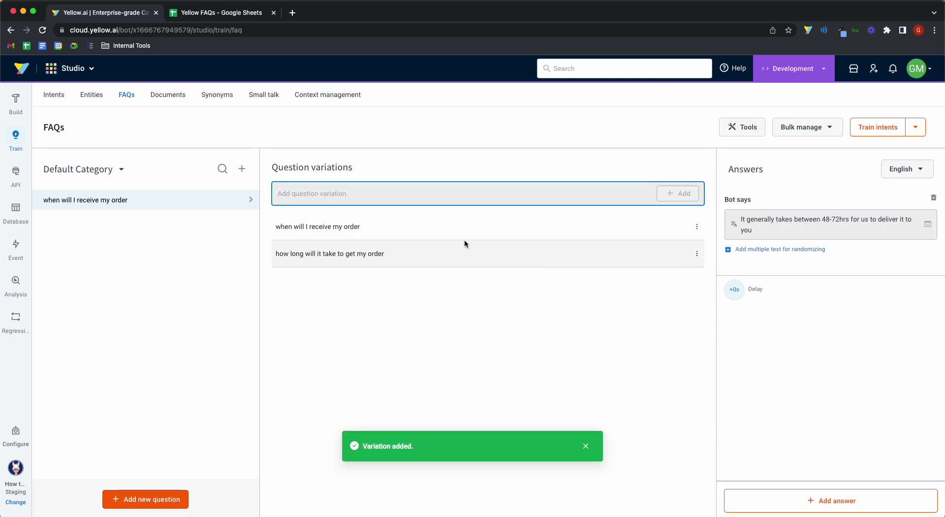
{"action": "left_click", "coordinate": [894, 132]}
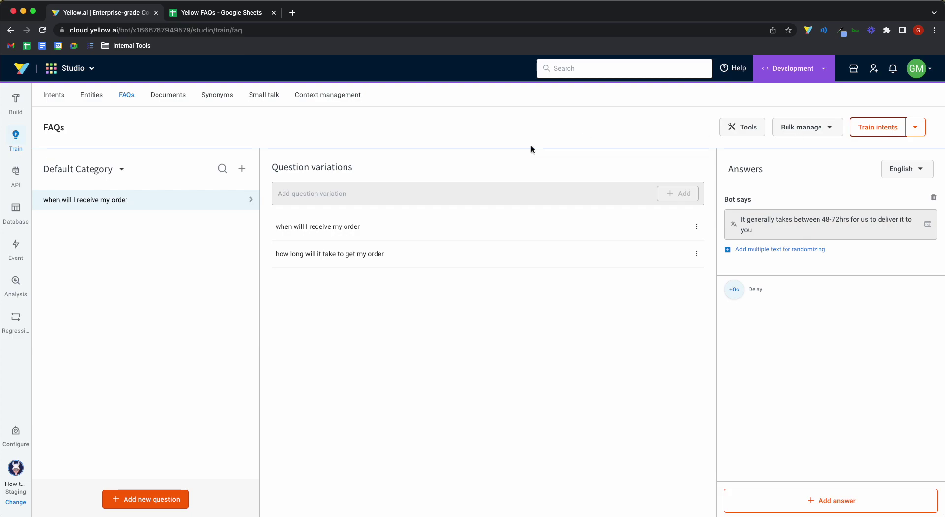
{"action": "left_click_drag", "start_coordinate": [416, 255], "coordinate": [279, 218]}
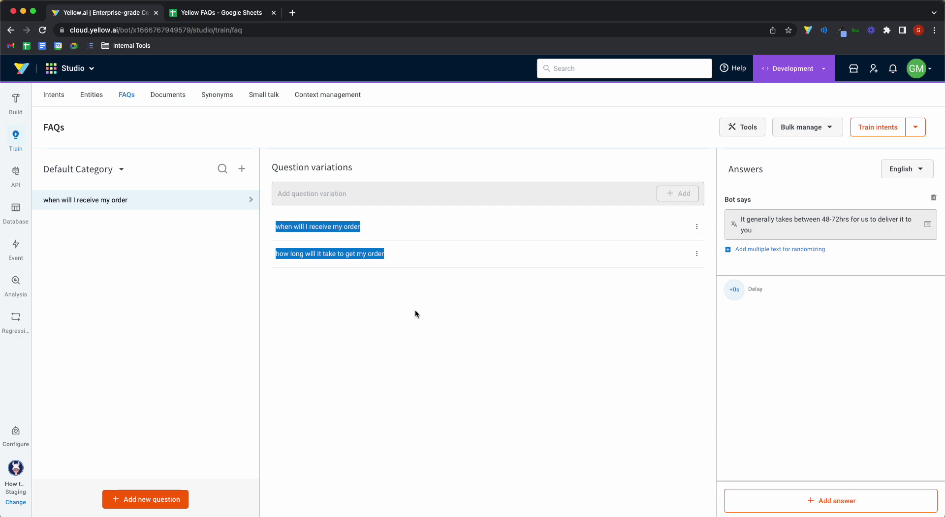
{"action": "left_click", "coordinate": [483, 307]}
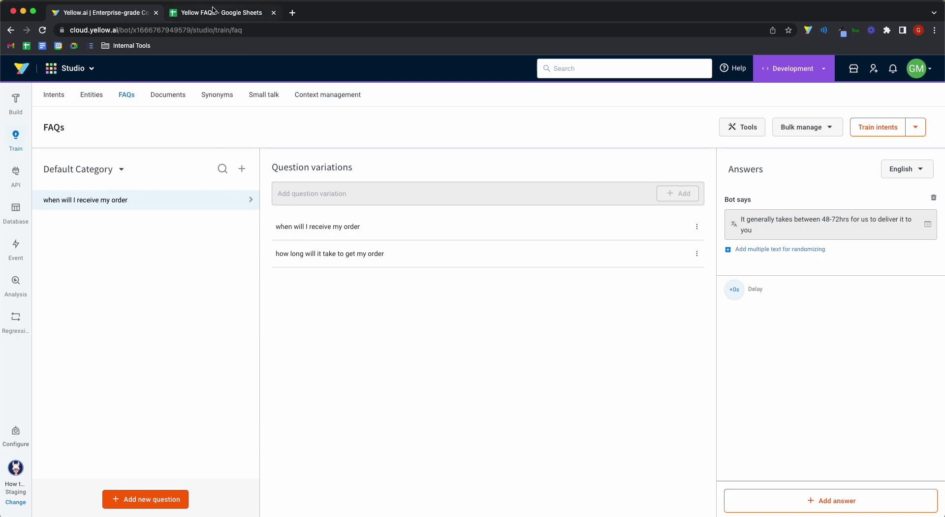
Switch to the Yellow FAQs spreadsheet in Google Sheets and examine its category, question, variations and answer_en headers.
{"action": "left_click", "coordinate": [212, 14]}
{"action": "left_click", "coordinate": [200, 249]}
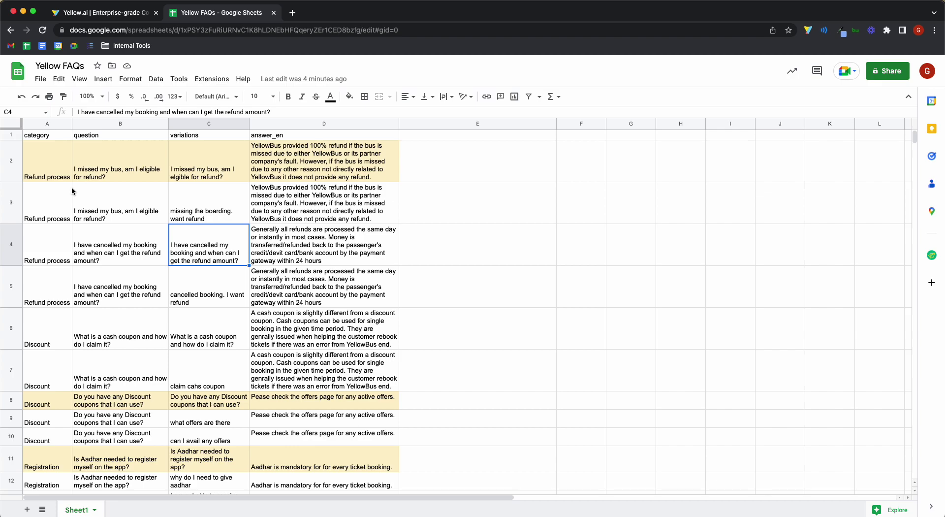
{"action": "left_click", "coordinate": [47, 139]}
{"action": "left_click", "coordinate": [113, 139]}
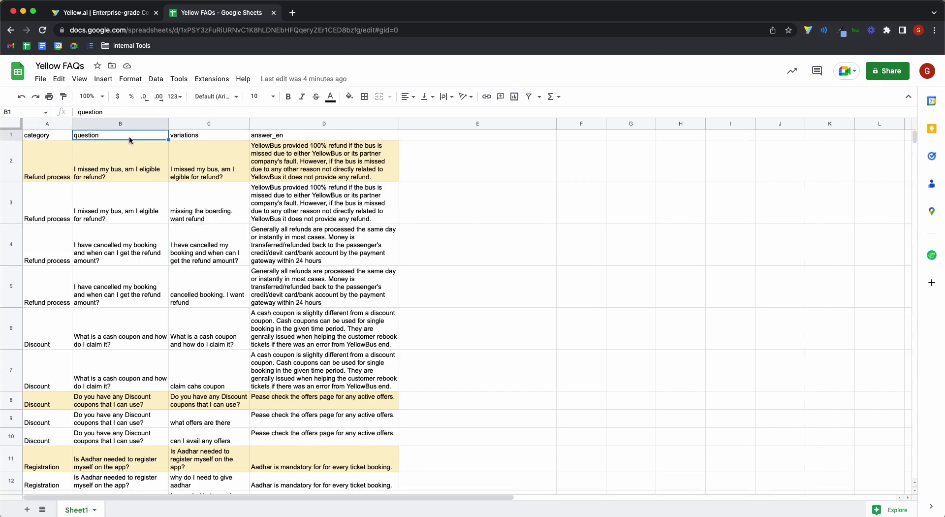
{"action": "left_click", "coordinate": [192, 138]}
{"action": "left_click", "coordinate": [280, 144]}
{"action": "left_click", "coordinate": [287, 136]}
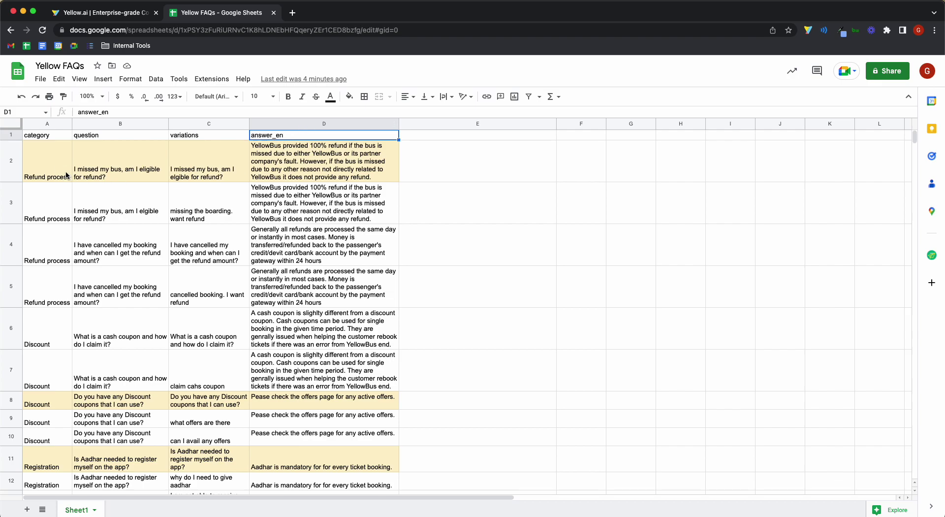
Examine the category column's Refund process, Discount and Registration groups of rows.
{"action": "left_click_drag", "start_coordinate": [66, 175], "coordinate": [65, 295]}
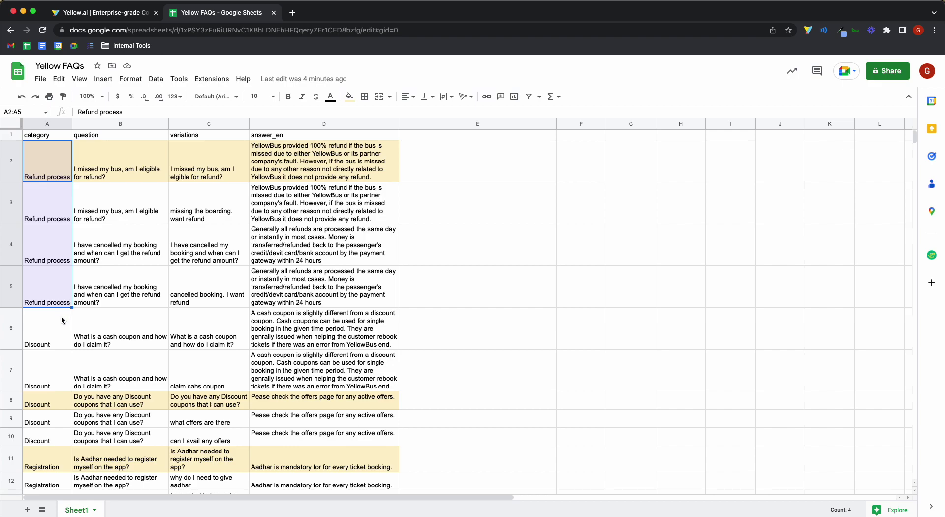
{"action": "left_click", "coordinate": [106, 229]}
{"action": "left_click", "coordinate": [50, 162]}
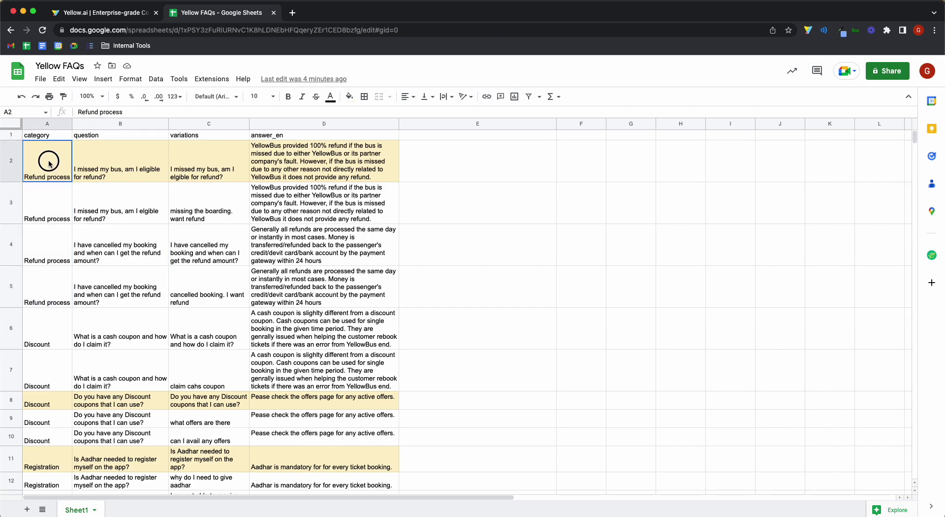
{"action": "left_click_drag", "start_coordinate": [49, 162], "coordinate": [49, 267]}
{"action": "left_click_drag", "start_coordinate": [43, 331], "coordinate": [47, 443]}
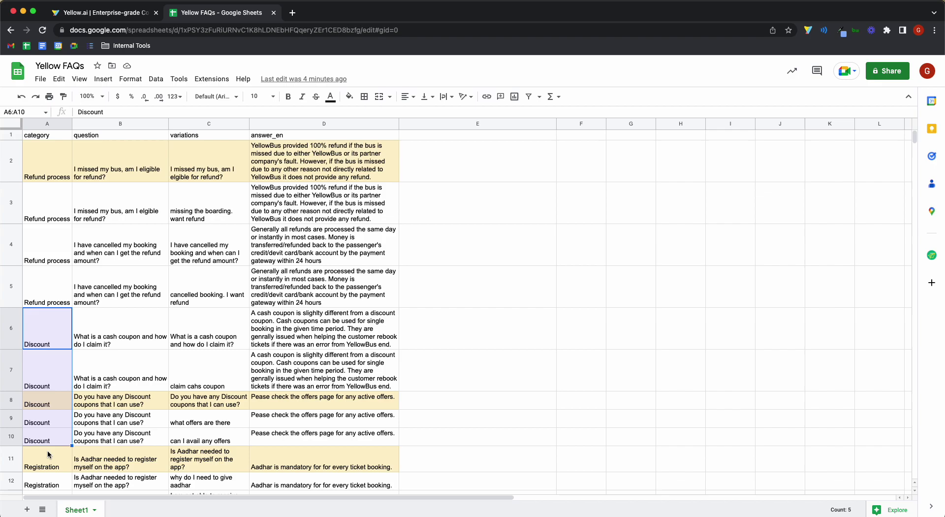
{"action": "scroll", "coordinate": [47, 454], "scroll_direction": "down", "scroll_amount": 5}
{"action": "left_click_drag", "start_coordinate": [49, 250], "coordinate": [49, 329]}
{"action": "scroll", "coordinate": [49, 329], "scroll_direction": "up", "scroll_amount": 5}
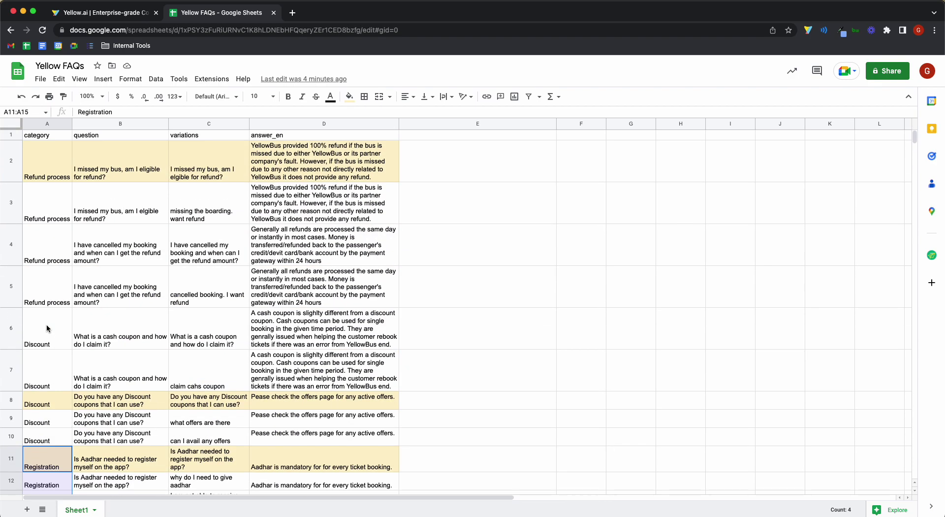
Switch to Yellow.ai and check the FAQ category list against the spreadsheet's categories.
{"action": "left_click", "coordinate": [94, 2]}
{"action": "left_click", "coordinate": [122, 169]}
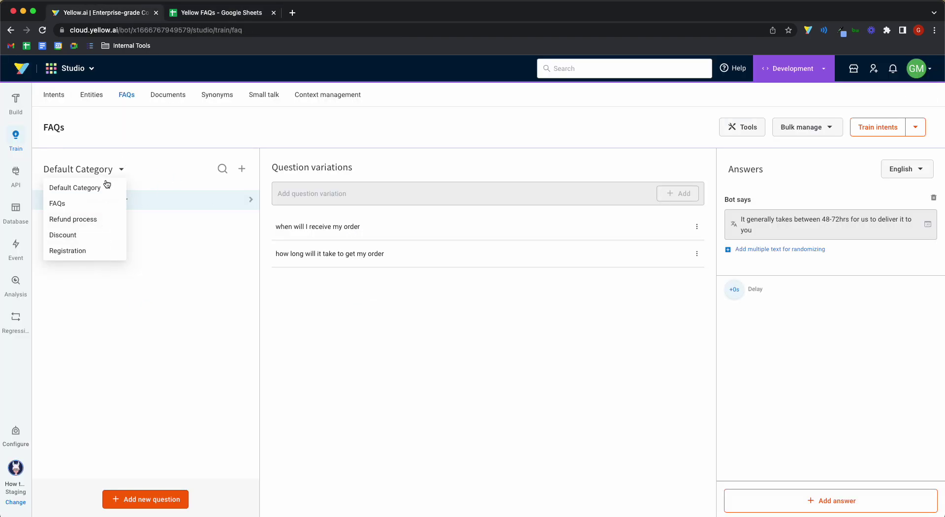
{"action": "left_click", "coordinate": [190, 299]}
Return to the Yellow FAQs spreadsheet and examine the entries in the question and variations columns.
{"action": "left_click", "coordinate": [217, 12]}
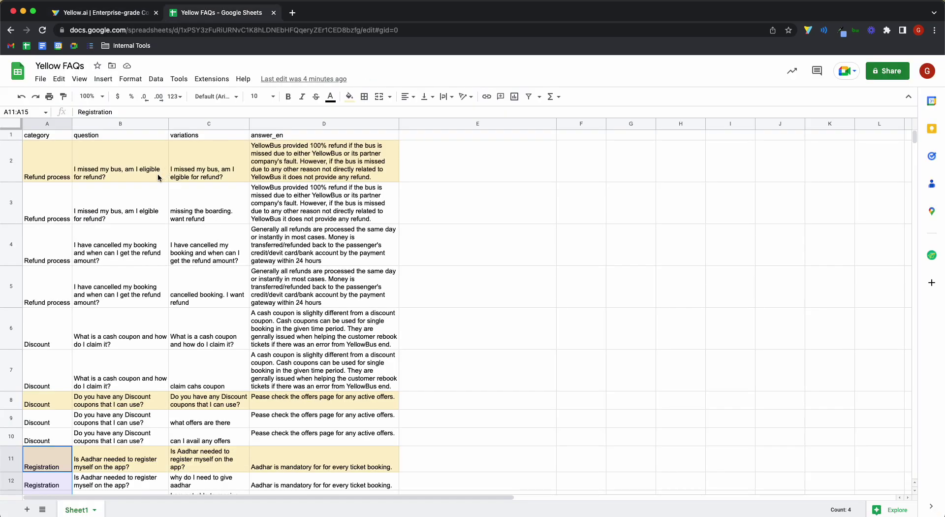
{"action": "left_click_drag", "start_coordinate": [143, 172], "coordinate": [144, 348]}
{"action": "left_click_drag", "start_coordinate": [227, 181], "coordinate": [225, 358]}
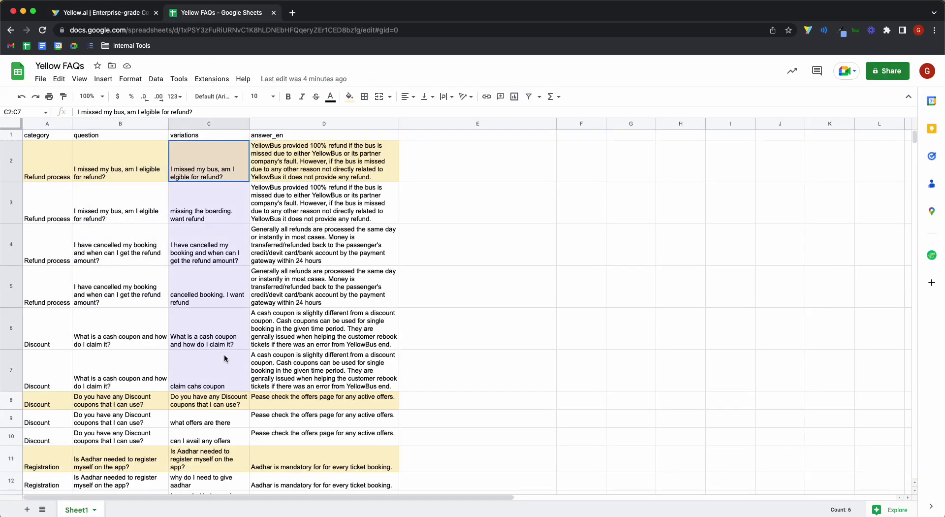
Examine the highlighted rows that open the Discount, Registration and Refund process question groups in the spreadsheet.
{"action": "left_click", "coordinate": [125, 390]}
{"action": "left_click_drag", "start_coordinate": [59, 403], "coordinate": [306, 397]}
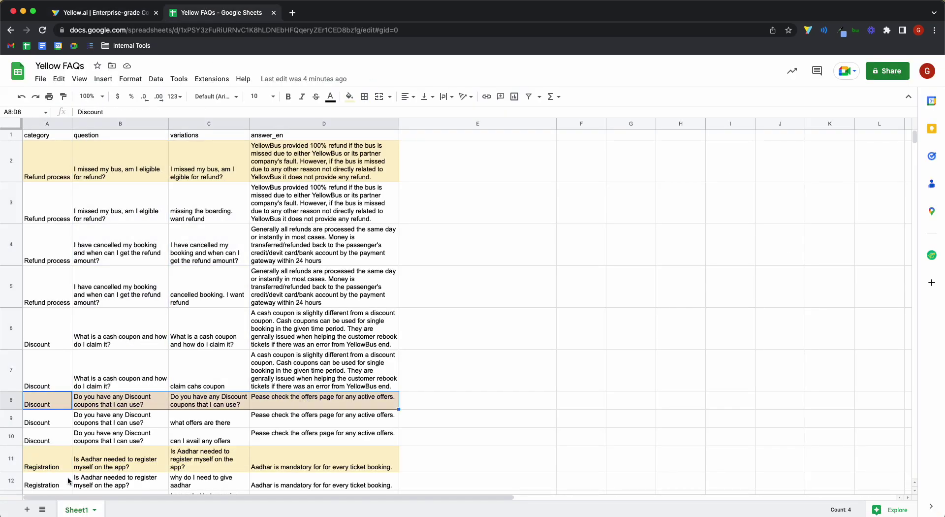
{"action": "left_click_drag", "start_coordinate": [46, 460], "coordinate": [294, 466]}
{"action": "left_click_drag", "start_coordinate": [45, 170], "coordinate": [310, 165]}
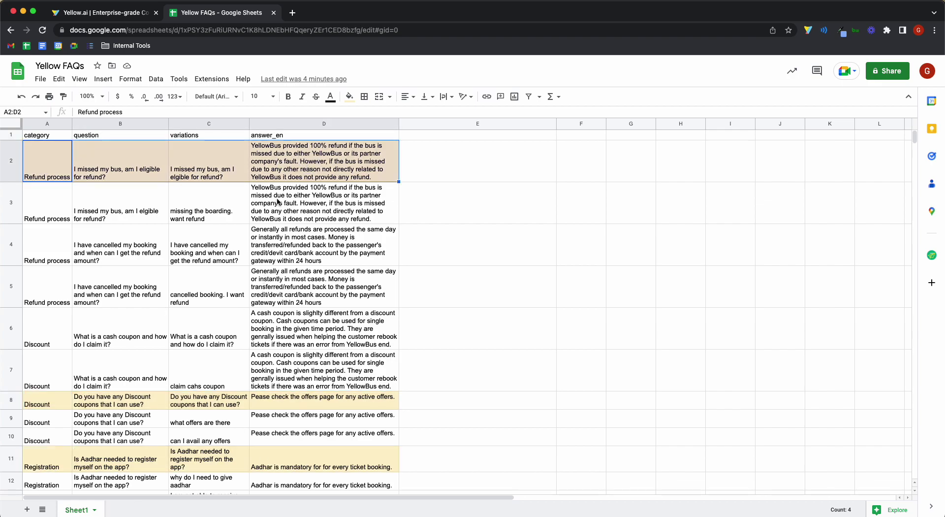
{"action": "left_click", "coordinate": [412, 402]}
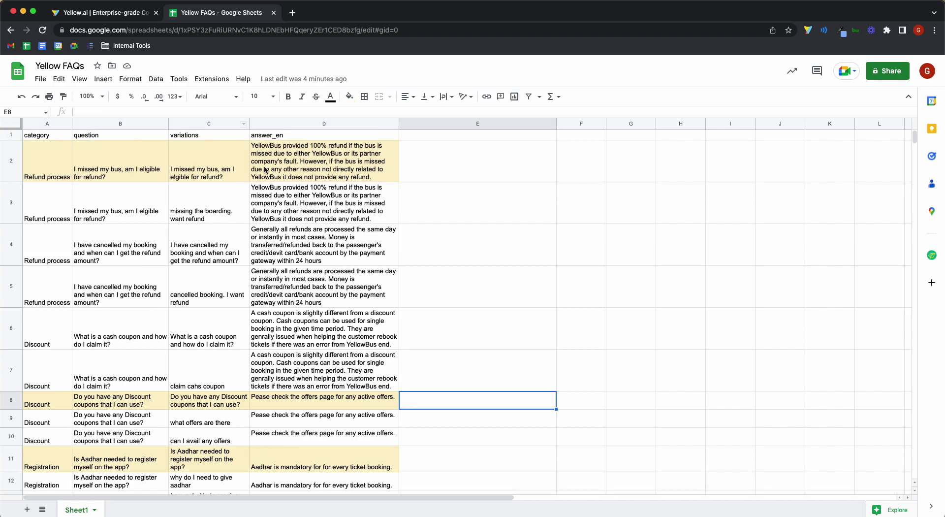
Download the Yellow FAQs spreadsheet as a Comma Separated Values (.csv) file.
{"action": "left_click", "coordinate": [40, 79]}
{"action": "left_click", "coordinate": [119, 199]}
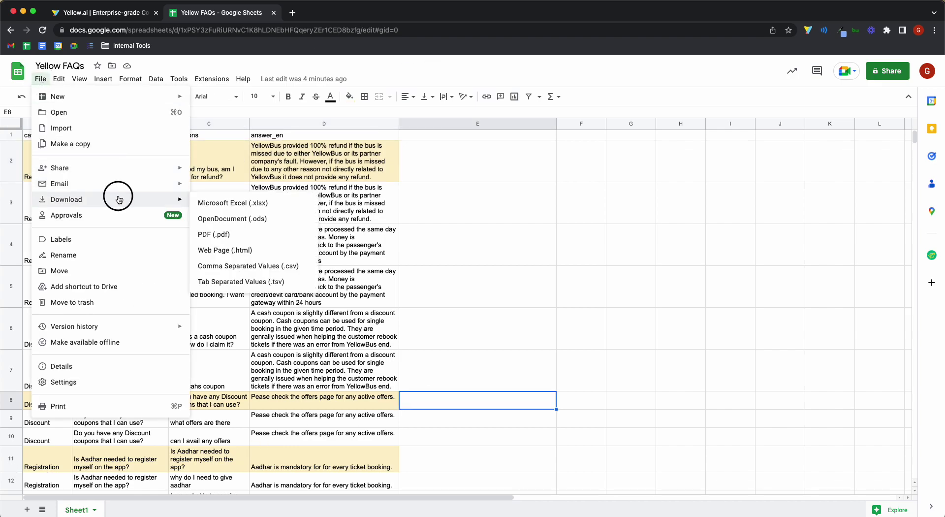
{"action": "left_click", "coordinate": [261, 271]}
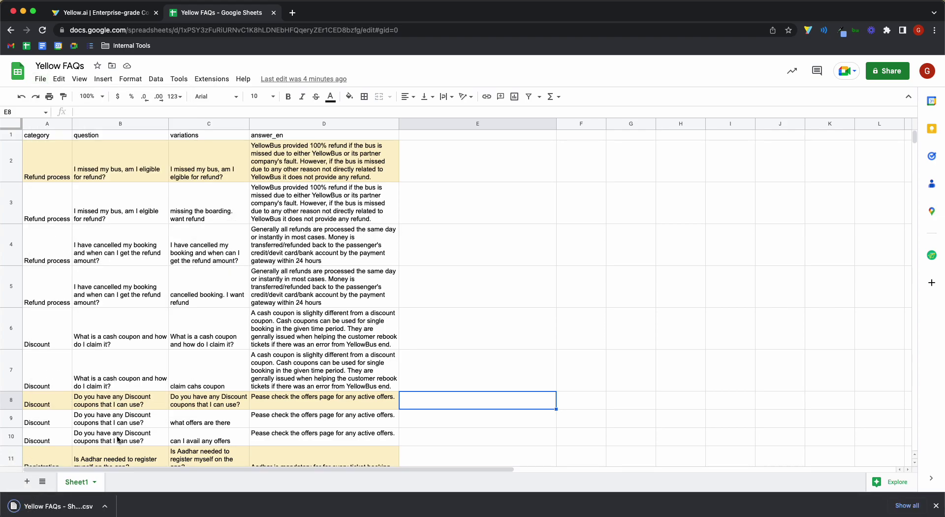
Switch to Yellow.ai, open the bulk FAQ import and review the required column headers, including answer_hi.
{"action": "left_click", "coordinate": [103, 13]}
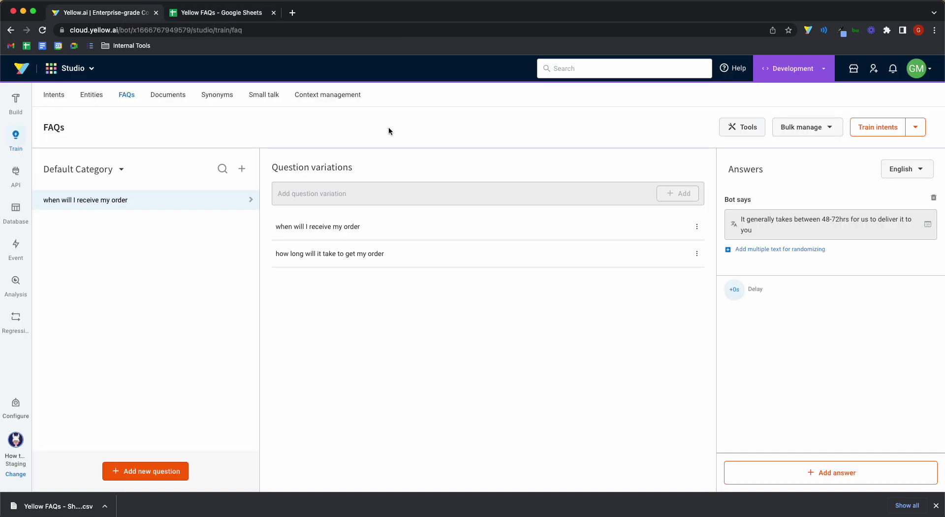
{"action": "left_click", "coordinate": [801, 131]}
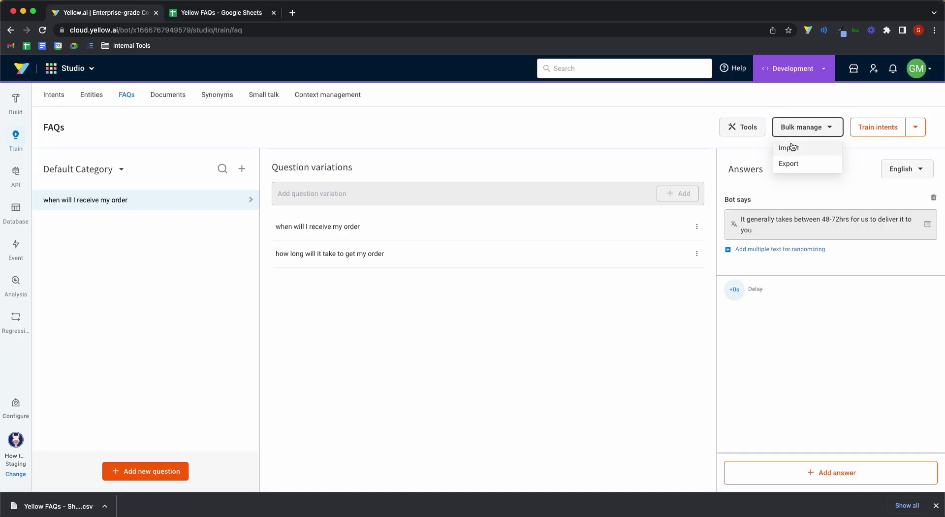
{"action": "left_click", "coordinate": [790, 147]}
{"action": "left_click_drag", "start_coordinate": [452, 148], "coordinate": [640, 149]}
{"action": "left_click", "coordinate": [608, 147]}
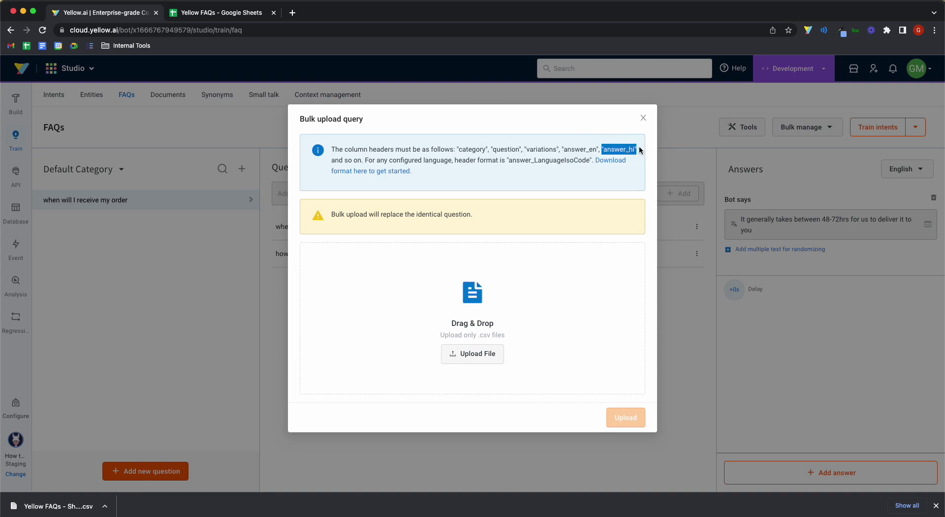
{"action": "left_click", "coordinate": [527, 168]}
Choose the file Yellow FAQs - Sheet1 (1).csv for the bulk import and upload its FAQs.
{"action": "left_click", "coordinate": [486, 356]}
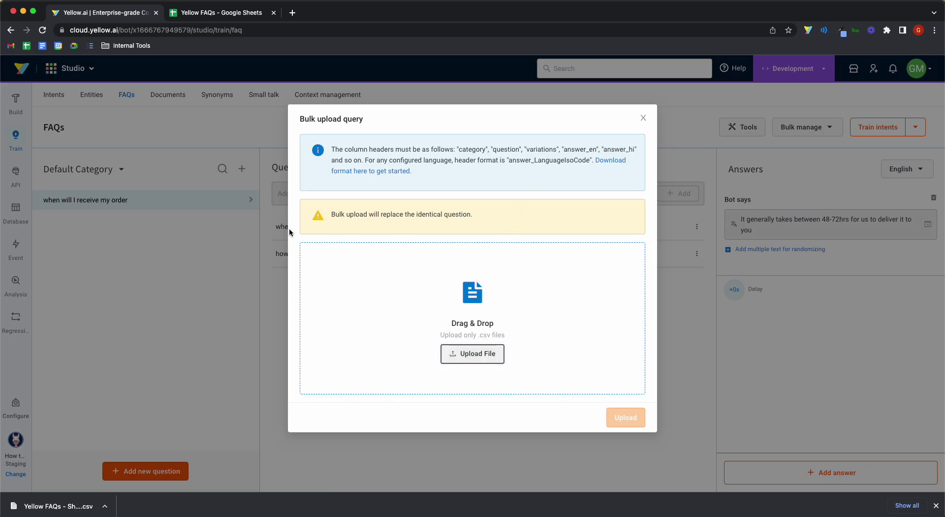
{"action": "left_click", "coordinate": [433, 213]}
{"action": "key", "text": "Return"}
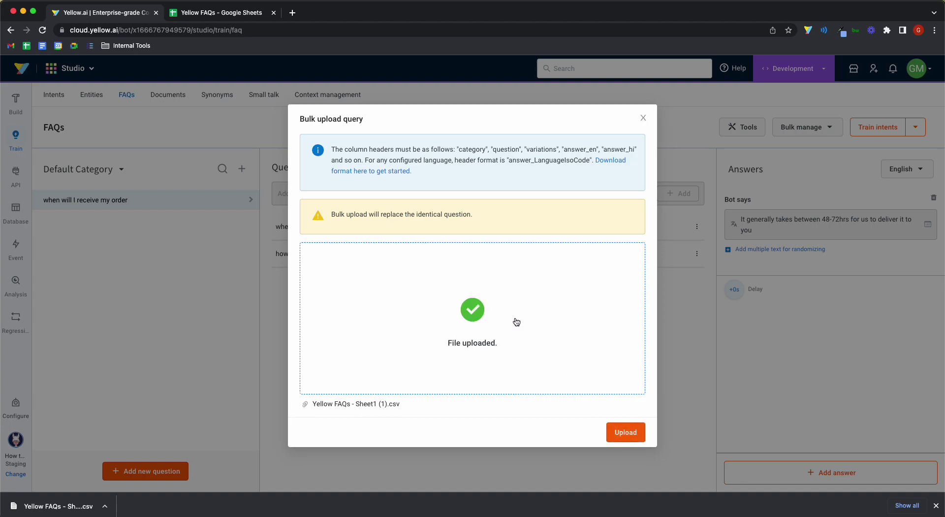
{"action": "left_click", "coordinate": [624, 432]}
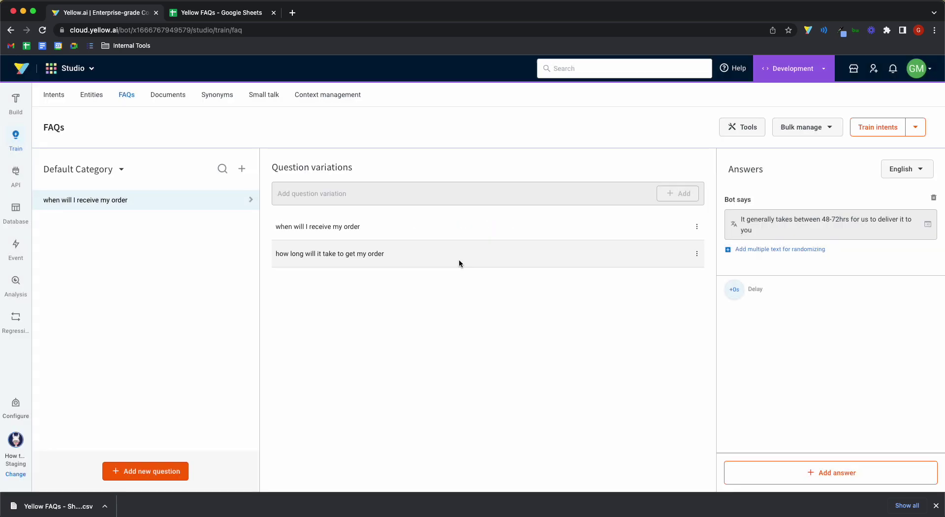
Train the bot's intents with the imported FAQs and reload the FAQs page.
{"action": "left_click", "coordinate": [878, 127]}
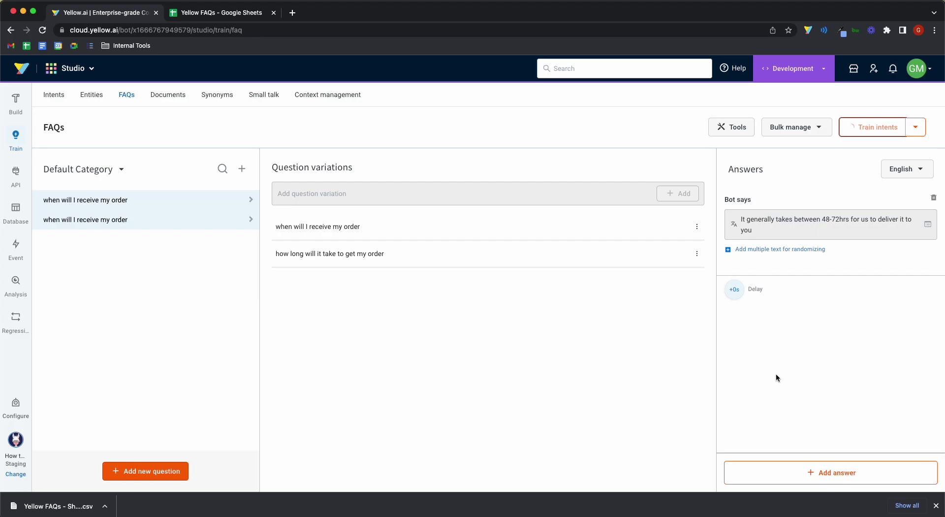
{"action": "left_click", "coordinate": [44, 32]}
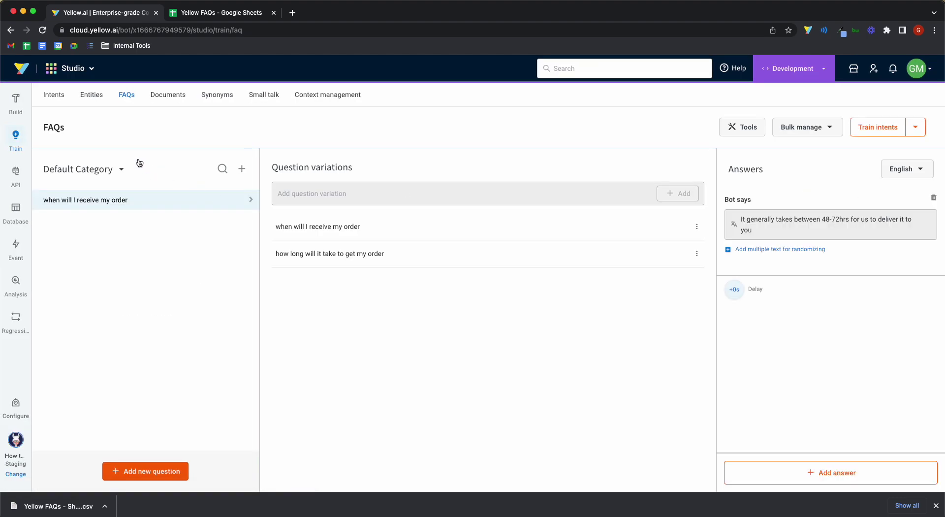
Review the imported questions, variations and answers in the Discount and Registration categories.
{"action": "left_click", "coordinate": [120, 172]}
{"action": "left_click", "coordinate": [94, 234]}
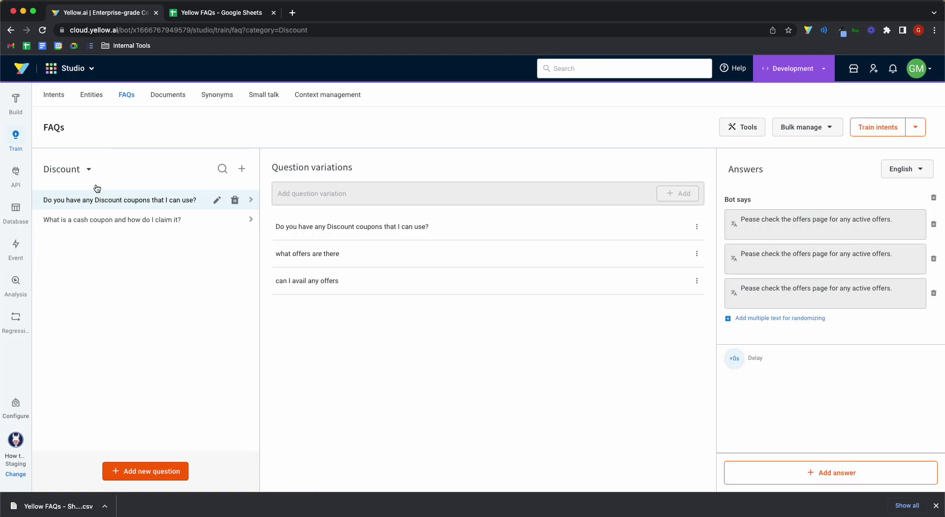
{"action": "left_click", "coordinate": [88, 166]}
{"action": "left_click", "coordinate": [79, 248]}
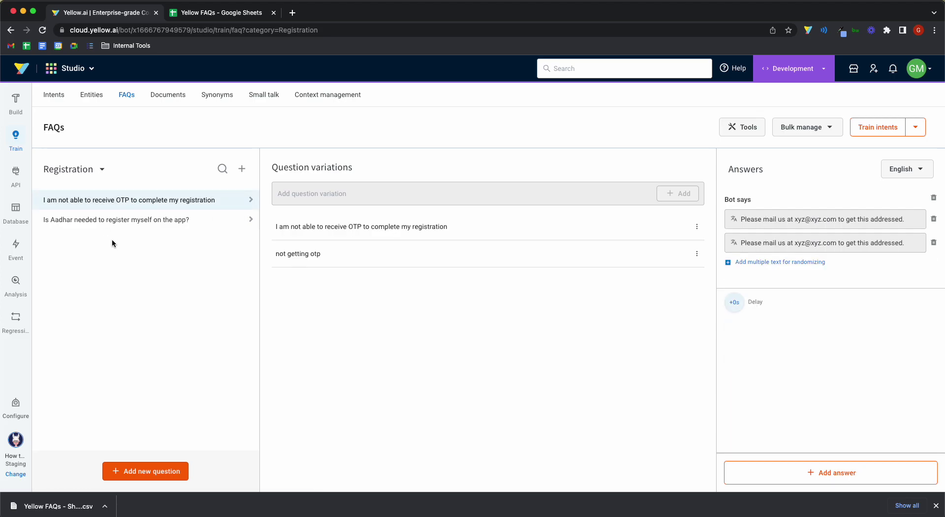
Open the bot's flow builder, then copy the variation "What is a cash coupon and how do I claim it?" from the Google Sheets file.
{"action": "left_click", "coordinate": [16, 103]}
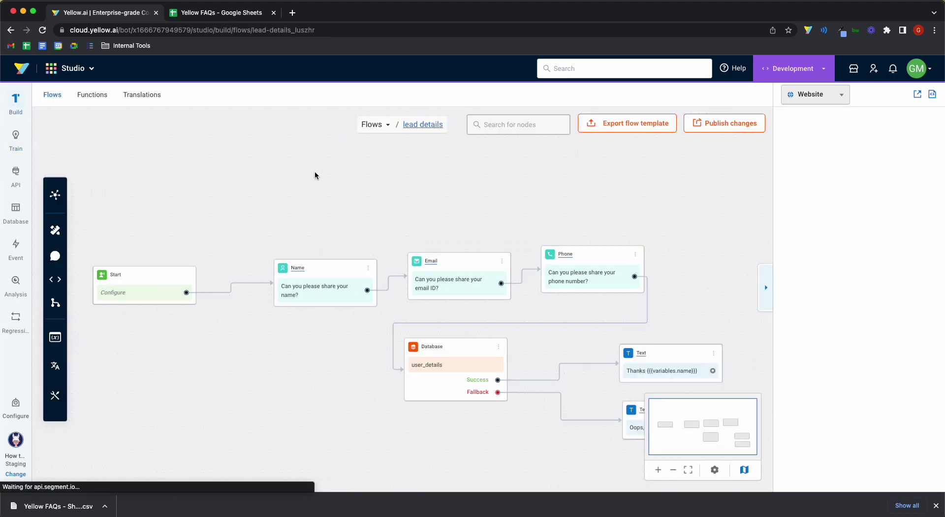
{"action": "left_click", "coordinate": [257, 13]}
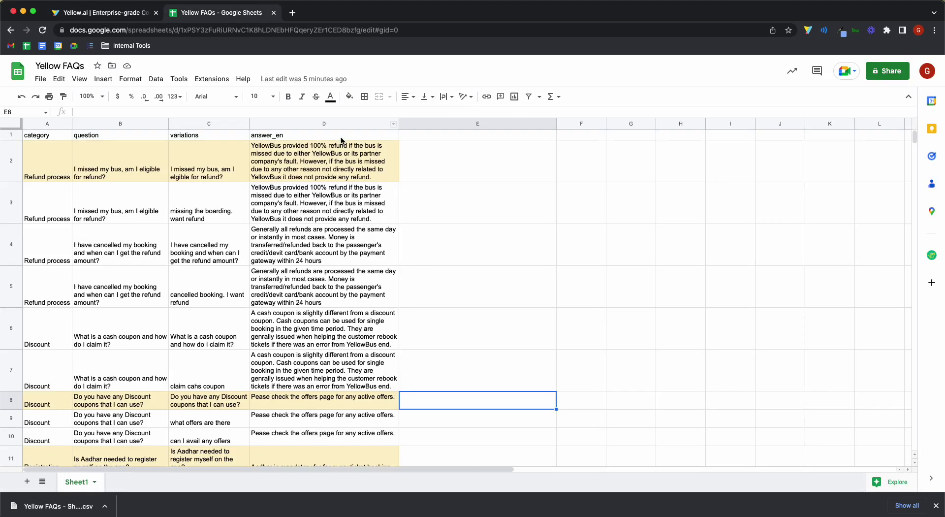
{"action": "scroll", "coordinate": [252, 363], "scroll_direction": "down", "scroll_amount": 1}
{"action": "left_click", "coordinate": [221, 311]}
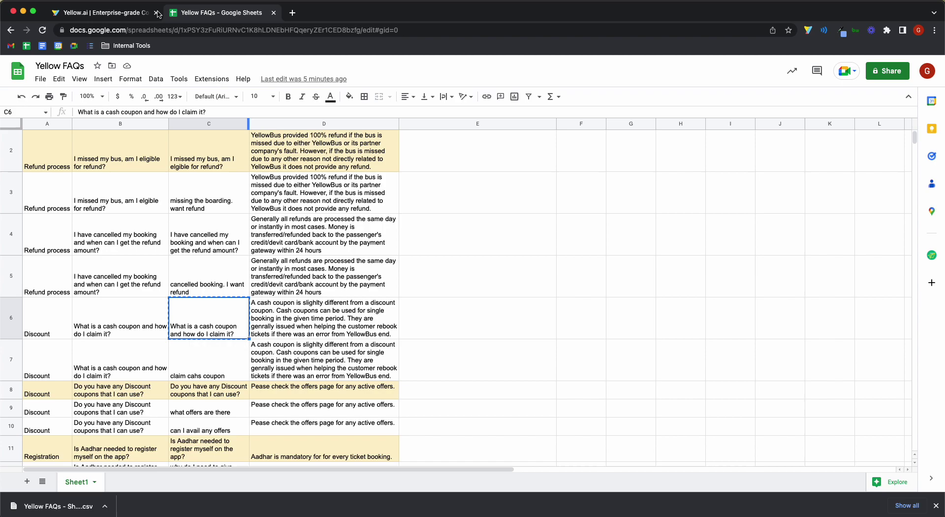
Switch to Yellow.ai, send the copied cash coupon question to the bot in the chat preview and examine its reply.
{"action": "left_click", "coordinate": [106, 12]}
{"action": "left_click", "coordinate": [869, 477]}
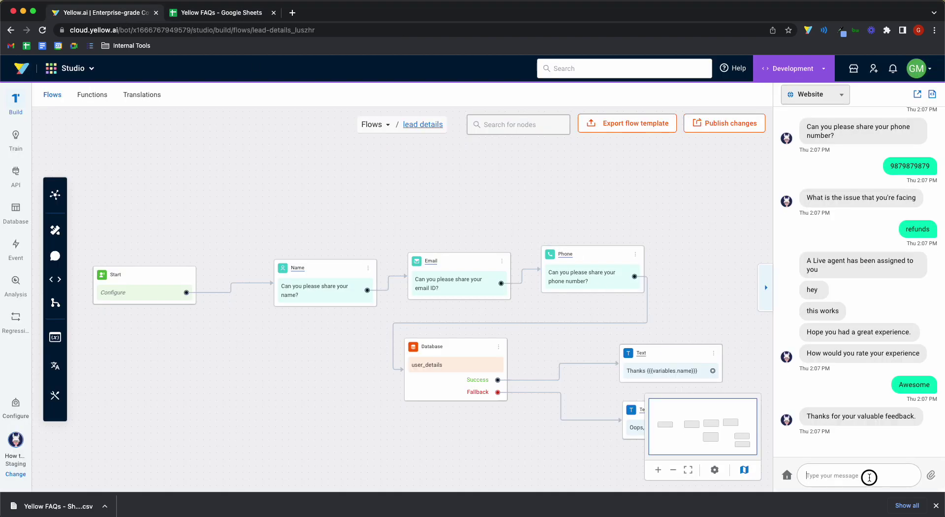
{"action": "key", "text": "super+v"}
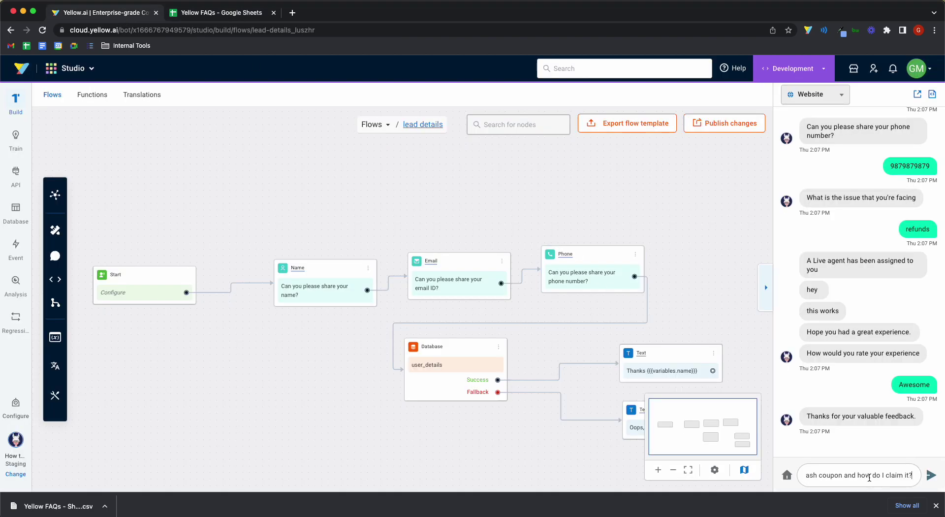
{"action": "key", "text": "Return"}
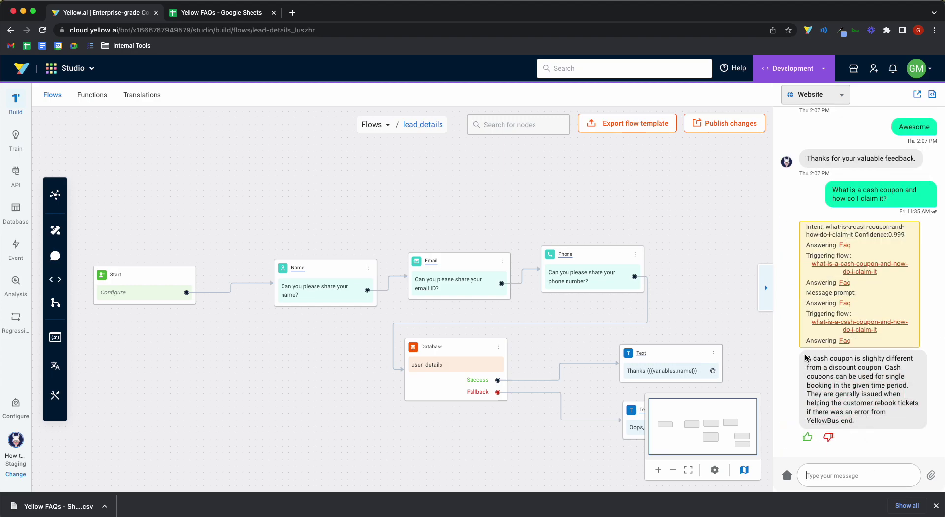
{"action": "left_click_drag", "start_coordinate": [808, 358], "coordinate": [855, 422]}
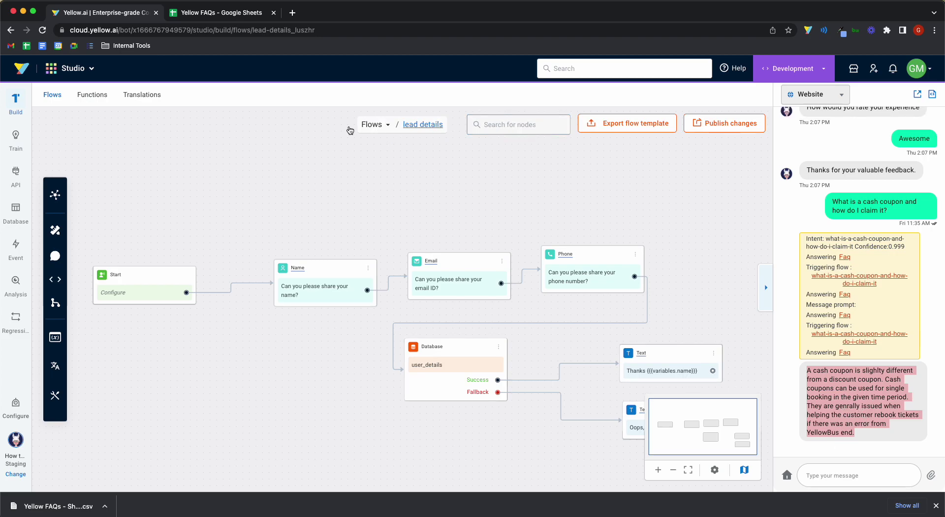
Open the Home page of the flows to view the conversation settings and all flows.
{"action": "left_click", "coordinate": [374, 126]}
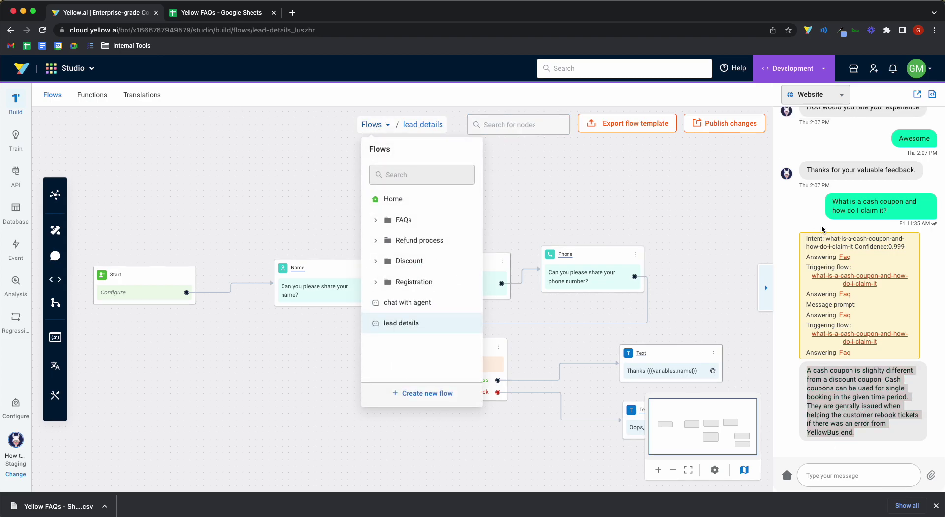
{"action": "left_click", "coordinate": [430, 201]}
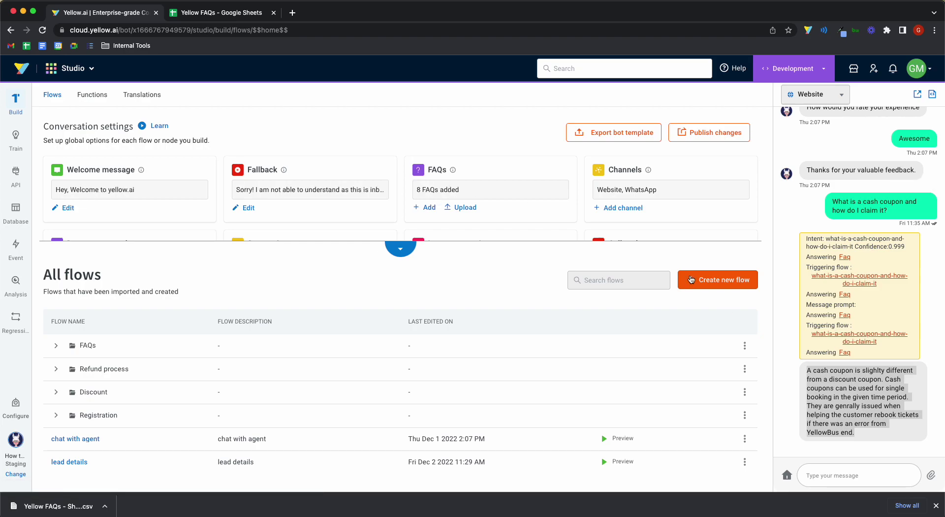
{"action": "left_click", "coordinate": [868, 200]}
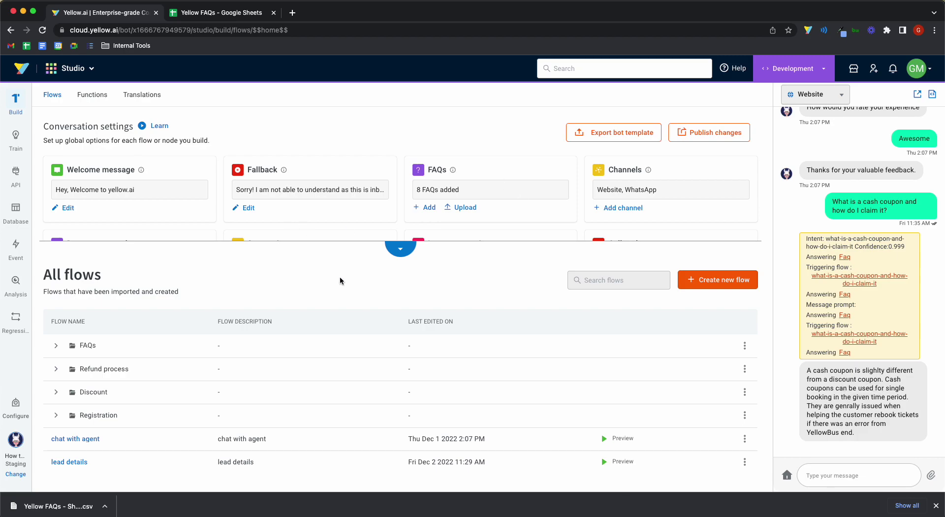
Create a new flow with the name and description "faq prompts".
{"action": "left_click", "coordinate": [718, 279]}
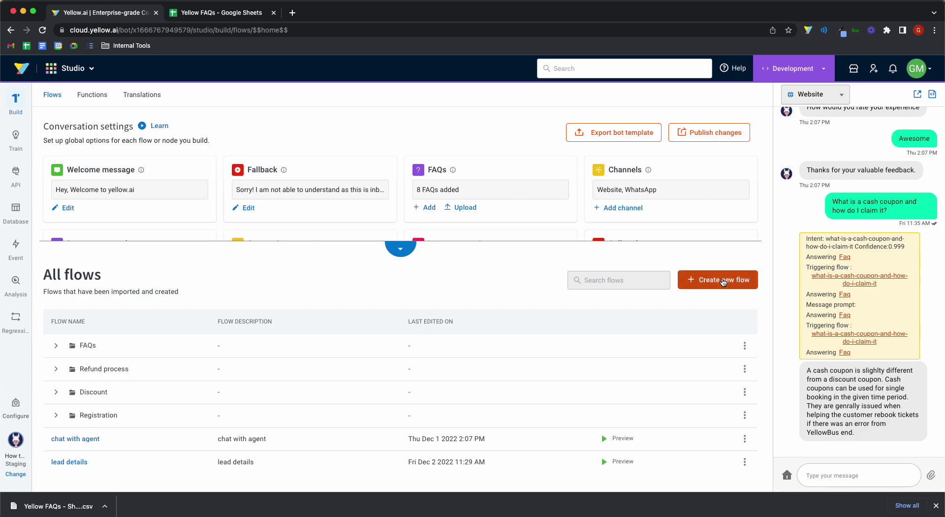
{"action": "left_click", "coordinate": [763, 119]}
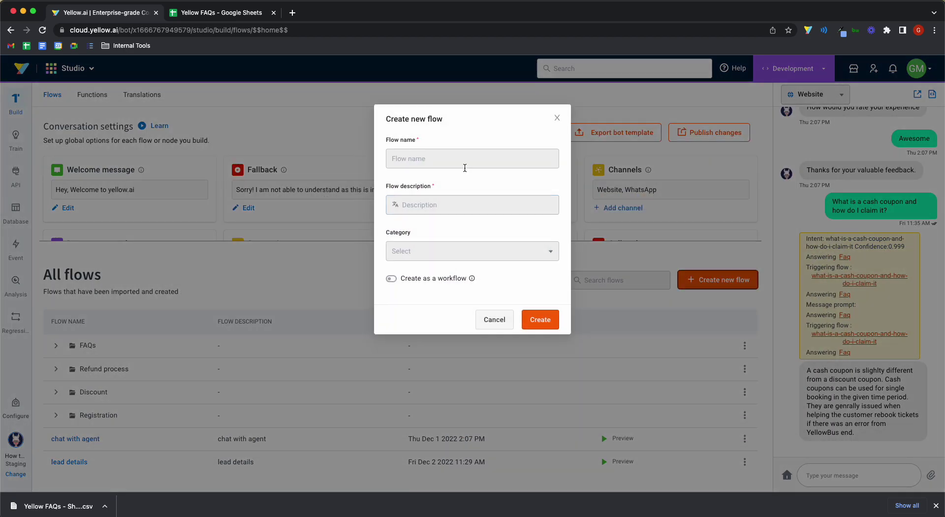
{"action": "left_click", "coordinate": [464, 158]}
{"action": "type", "text": "faq prompt"}
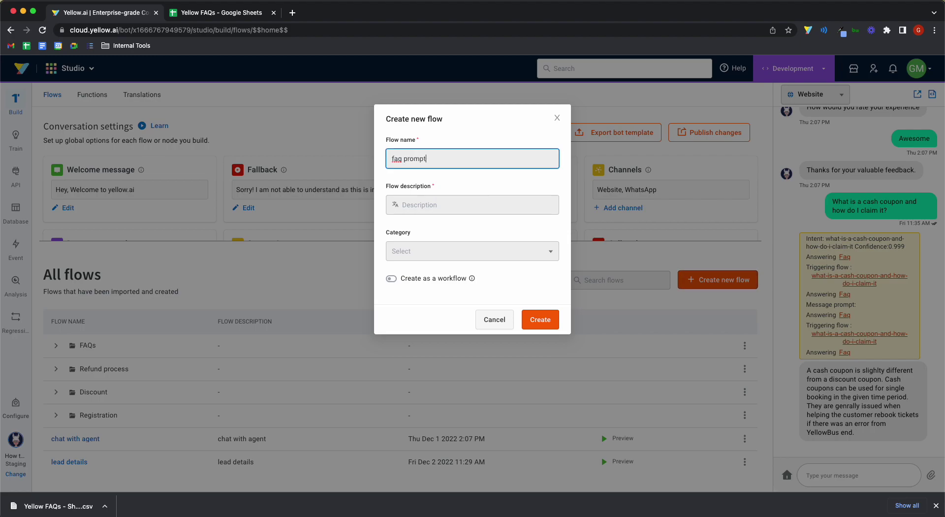
{"action": "type", "text": "s"}
{"action": "key", "text": "ctrl+a"}
{"action": "key", "text": "ctrl+c"}
{"action": "left_click", "coordinate": [459, 205]}
{"action": "key", "text": "ctrl+v"}
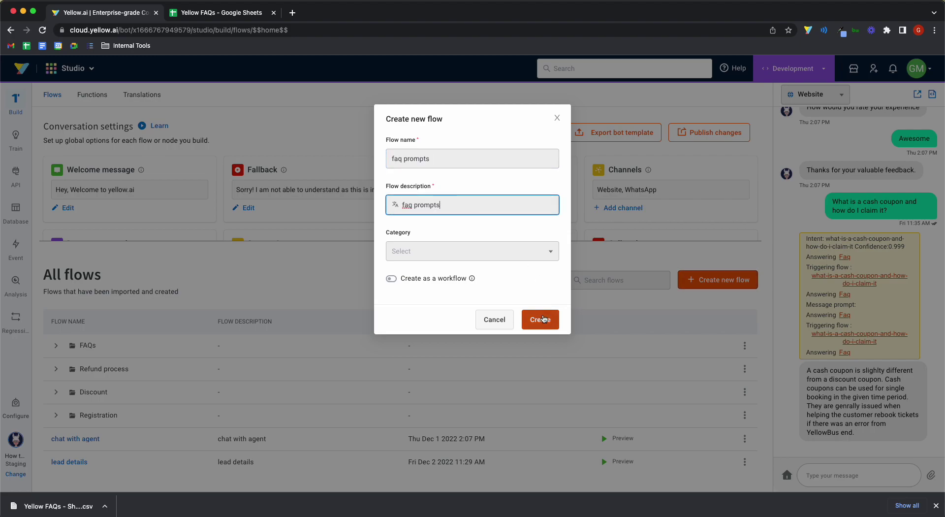
{"action": "left_click", "coordinate": [544, 319]}
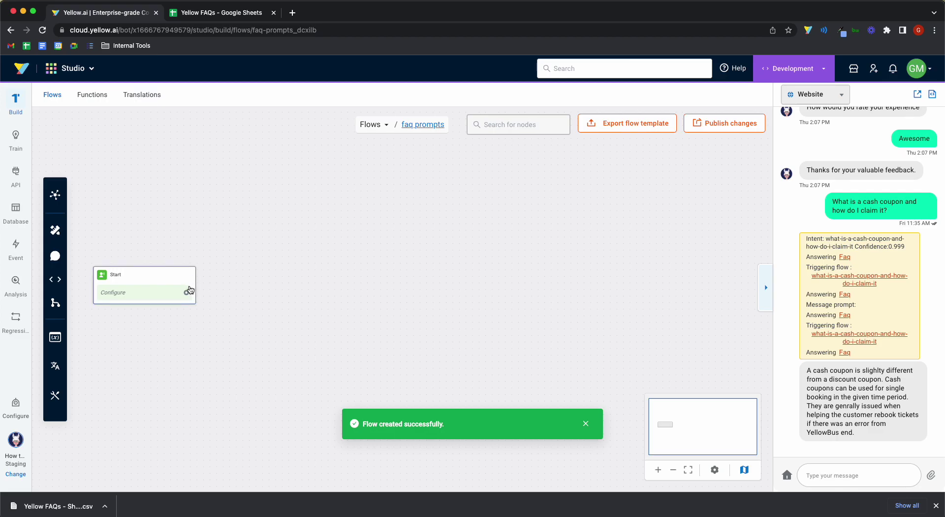
Add a Quick replies node connected to the Start node and give it a third reply button.
{"action": "left_click_drag", "start_coordinate": [189, 291], "coordinate": [310, 246]}
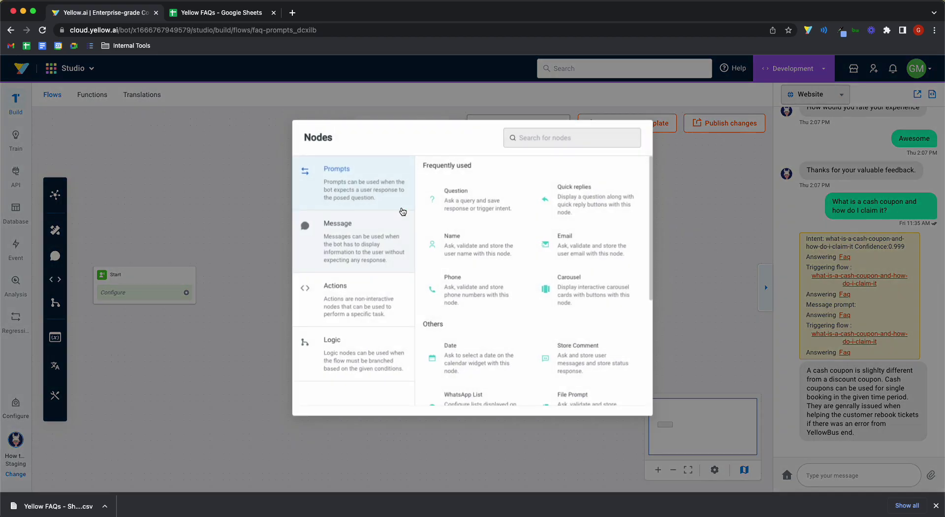
{"action": "left_click", "coordinate": [574, 199]}
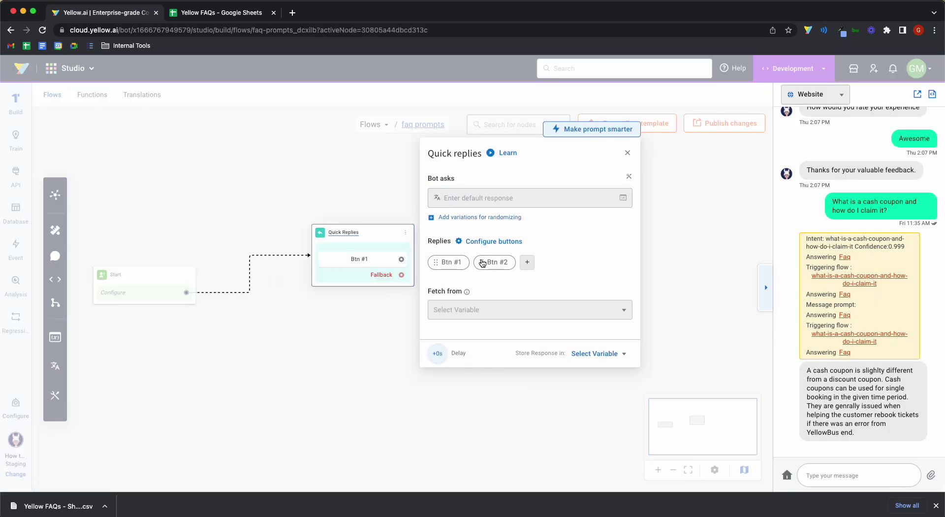
{"action": "left_click", "coordinate": [527, 262]}
Set the Quick replies node's question to "Please select an option".
{"action": "left_click", "coordinate": [517, 197]}
{"action": "type", "text": "Ple"}
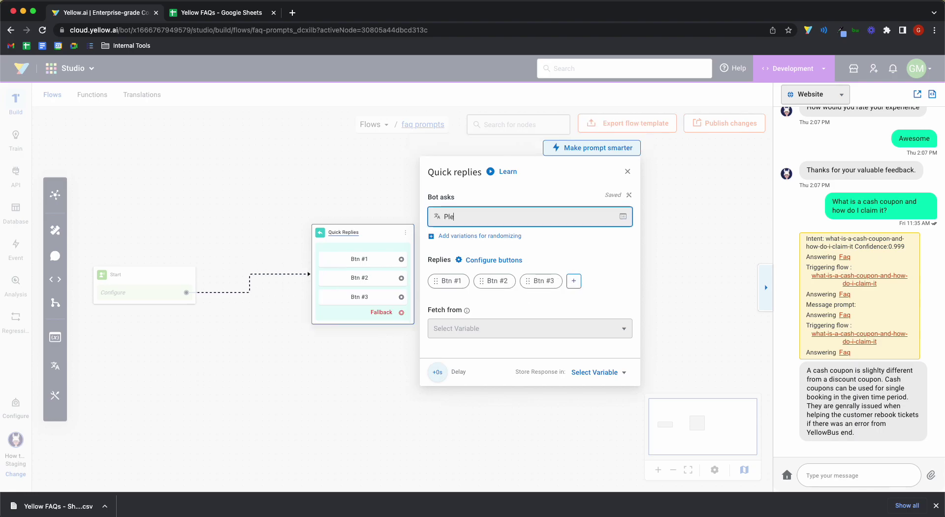
{"action": "type", "text": "ase select an option"}
{"action": "left_click", "coordinate": [486, 256]}
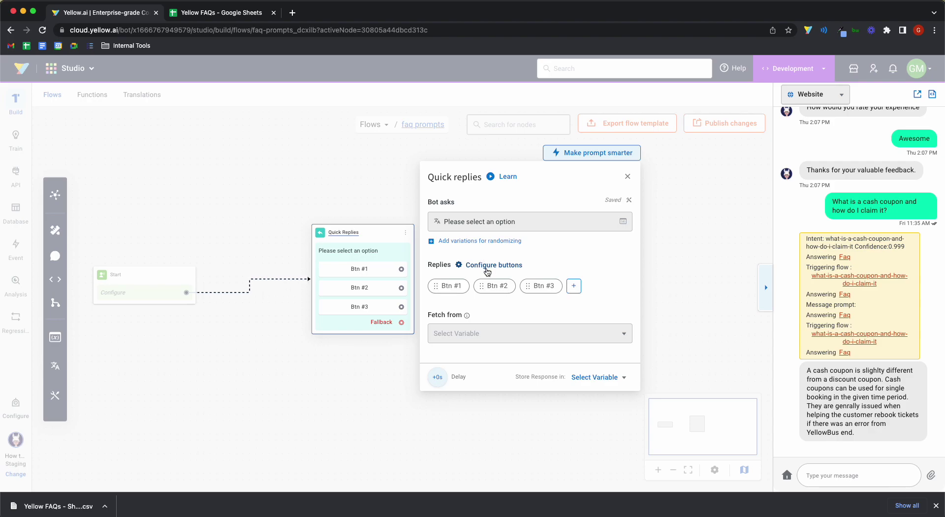
Name the first reply button "I missed my bus, am I eligible for refund?" using the question in the Yellow FAQs sheet.
{"action": "left_click", "coordinate": [486, 265]}
{"action": "left_click", "coordinate": [432, 196]}
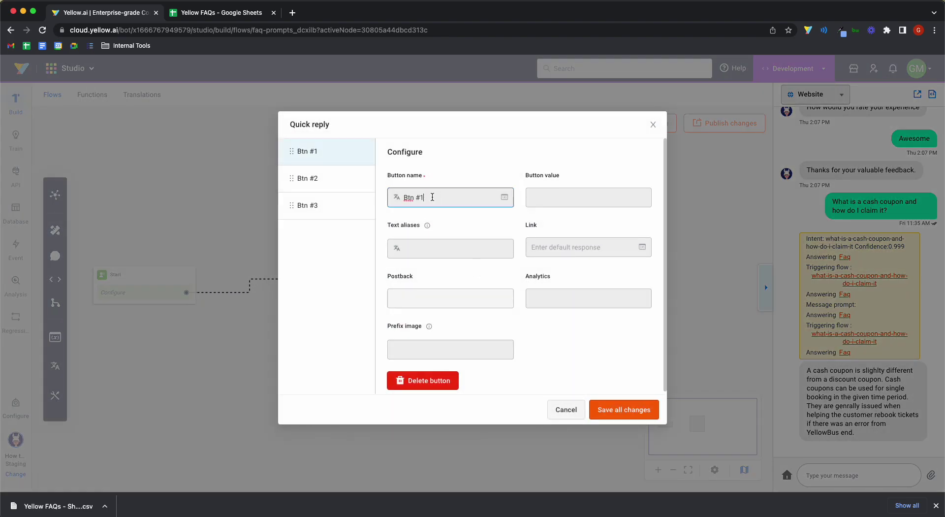
{"action": "triple_click", "coordinate": [432, 196]}
{"action": "key", "text": "BackSpace"}
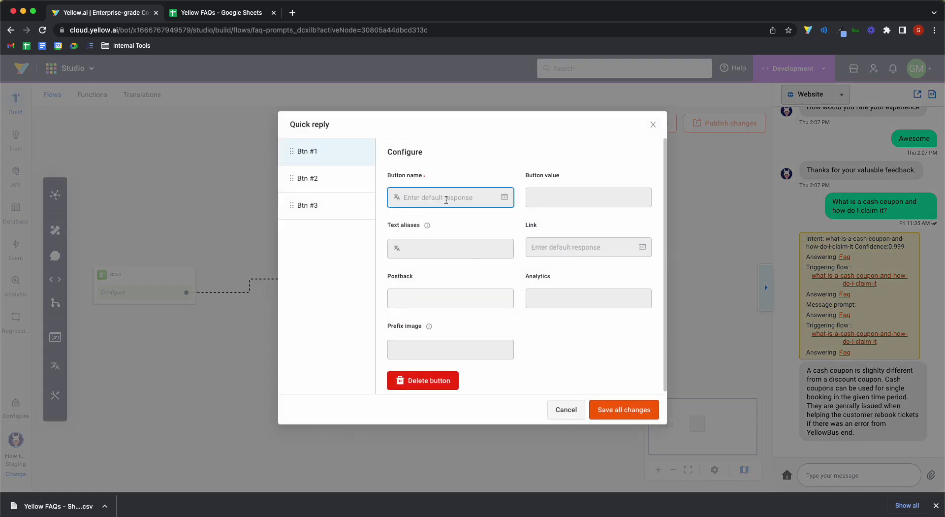
{"action": "left_click", "coordinate": [212, 13]}
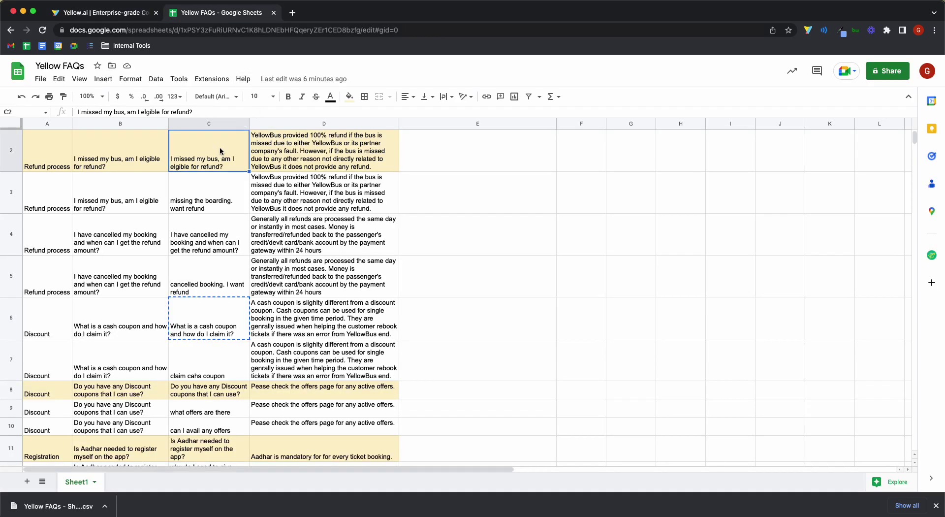
{"action": "scroll", "coordinate": [224, 179], "scroll_direction": "up", "scroll_amount": 1}
{"action": "left_click", "coordinate": [110, 14]}
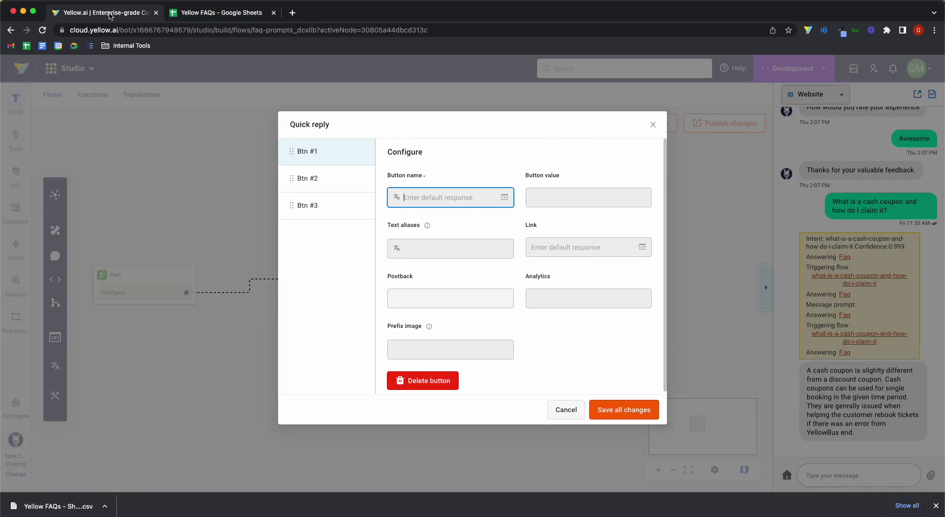
{"action": "key", "text": "ctrl+v"}
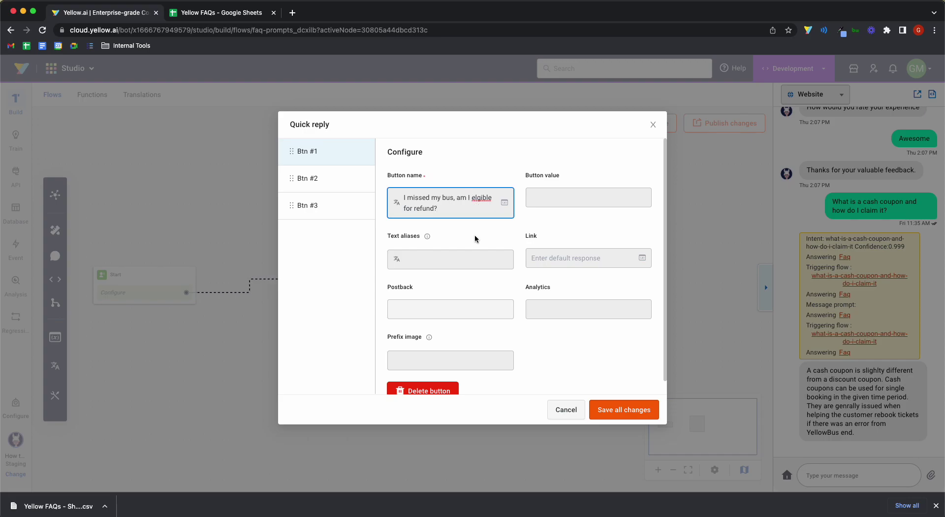
Name the second reply button "Do you have any Discount coupons that I can use?" using the question in the Yellow FAQs sheet.
{"action": "left_click", "coordinate": [340, 171]}
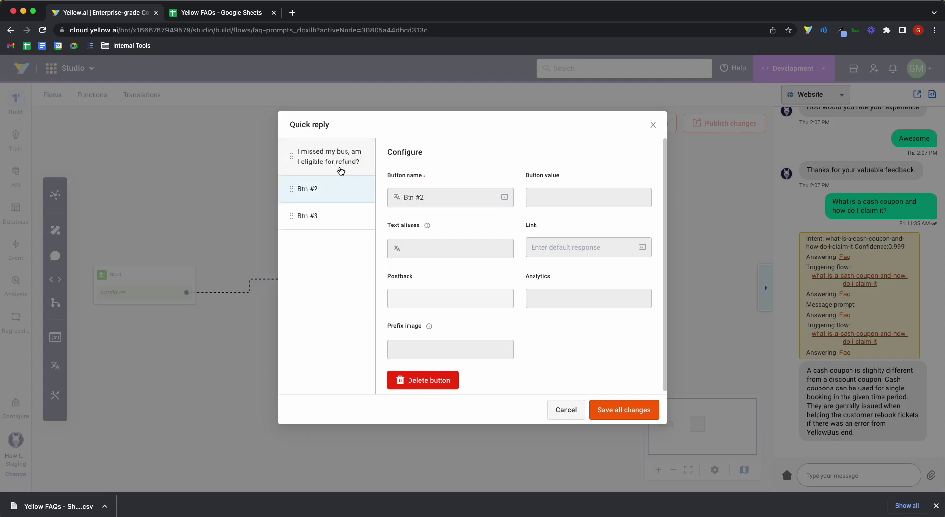
{"action": "left_click", "coordinate": [217, 14]}
{"action": "left_click", "coordinate": [227, 406]}
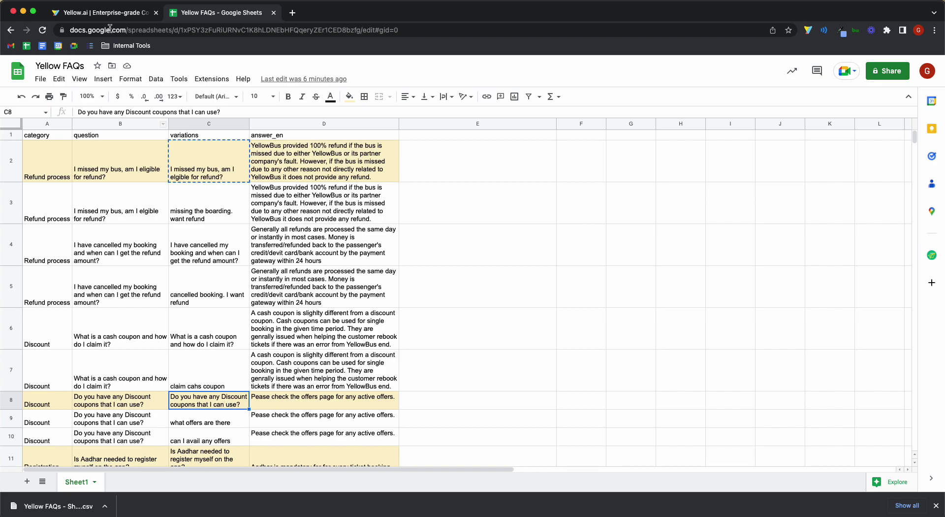
{"action": "left_click", "coordinate": [105, 15]}
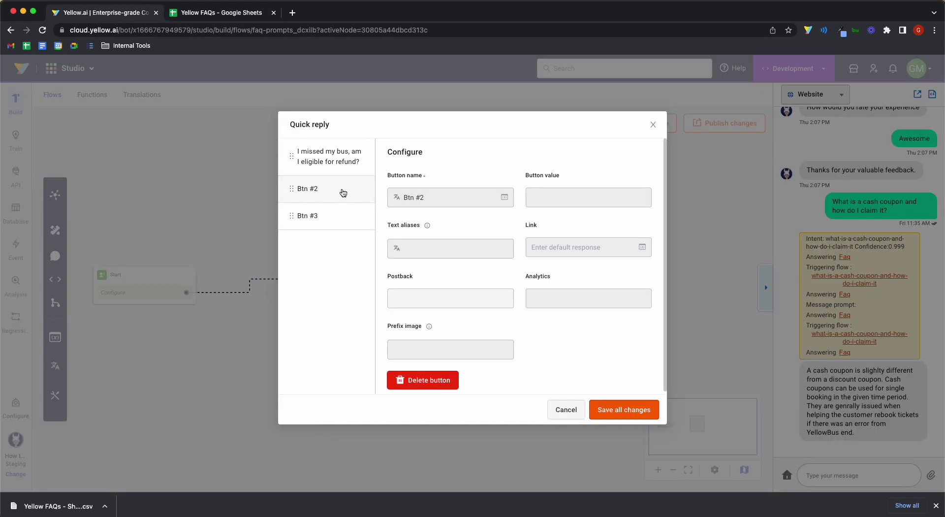
{"action": "triple_click", "coordinate": [473, 199]}
{"action": "key", "text": "ctrl+v"}
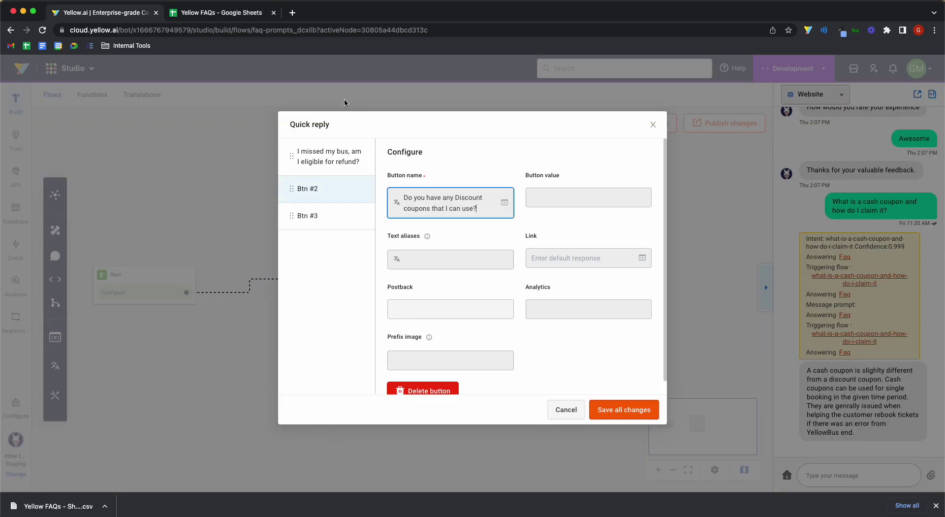
Name the third reply button "Is Aadhar needed to register myself on the app?" from the Yellow FAQs sheet and save all button changes.
{"action": "left_click", "coordinate": [228, 19]}
{"action": "left_click", "coordinate": [221, 451]}
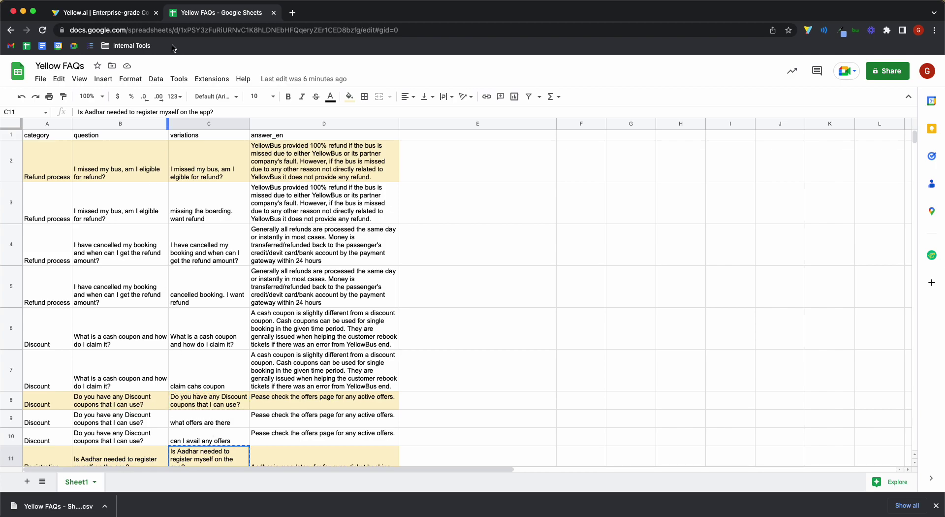
{"action": "left_click", "coordinate": [125, 17]}
{"action": "left_click", "coordinate": [329, 219]}
{"action": "triple_click", "coordinate": [464, 196]}
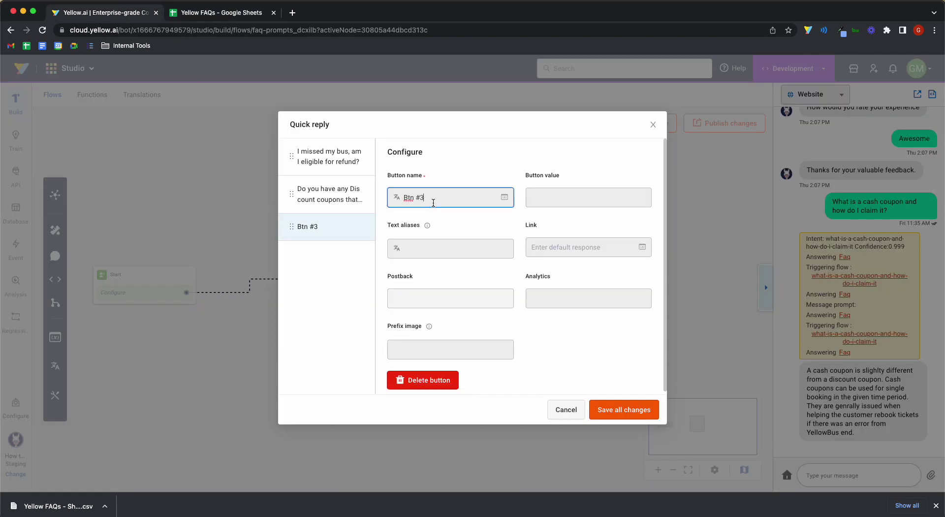
{"action": "key", "text": "ctrl+v"}
{"action": "left_click", "coordinate": [622, 410]}
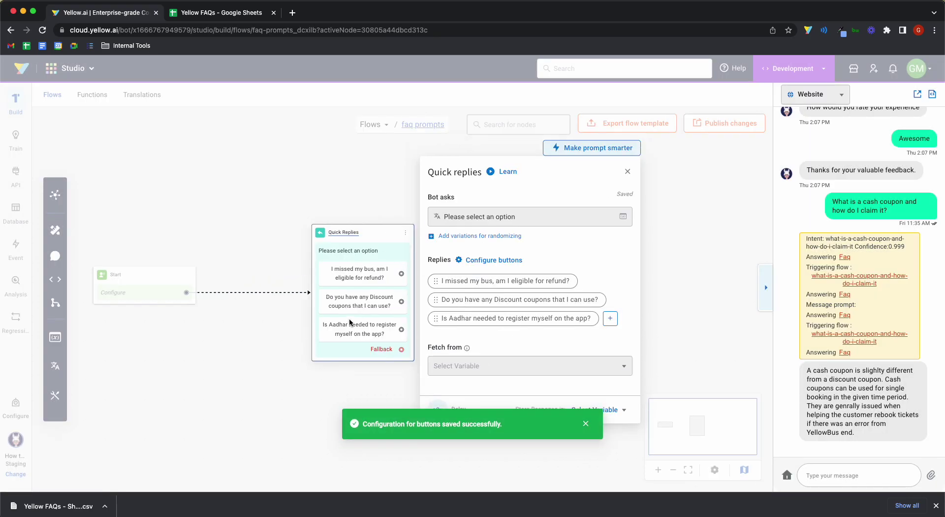
Add a Text node connected to the Fallback output of the Quick Replies node.
{"action": "left_click", "coordinate": [323, 268]}
{"action": "left_click_drag", "start_coordinate": [401, 352], "coordinate": [460, 378]}
{"action": "left_click", "coordinate": [369, 236]}
{"action": "left_click", "coordinate": [470, 191]}
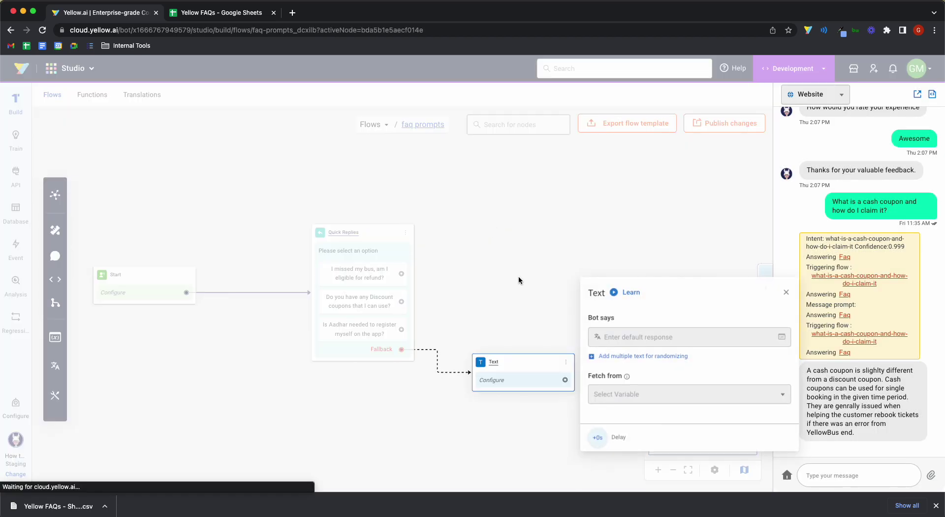
Give the Text node the message "Please select a valid option" and loop it back to the Quick Replies node above it.
{"action": "left_click", "coordinate": [647, 342]}
{"action": "type", "text": "Please "}
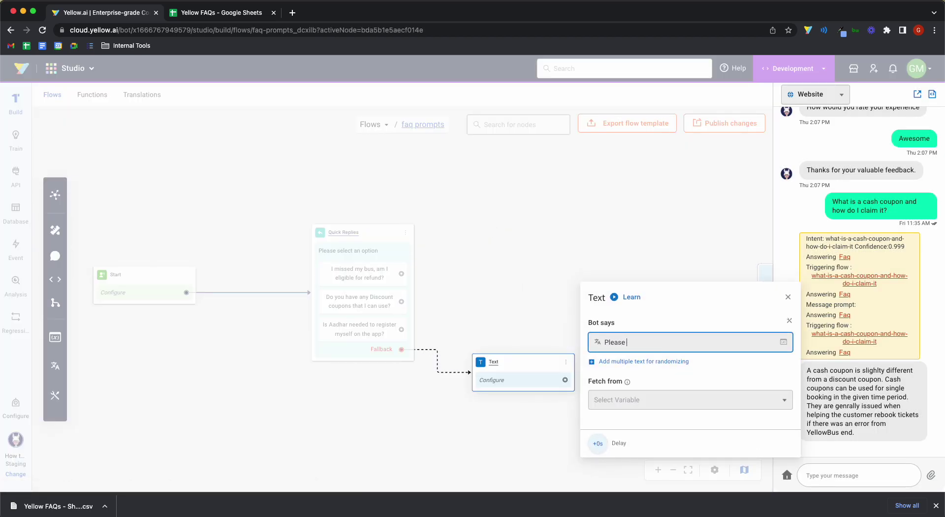
{"action": "type", "text": "select a valid option"}
{"action": "left_click", "coordinate": [523, 301]}
{"action": "left_click_drag", "start_coordinate": [524, 360], "coordinate": [346, 316]}
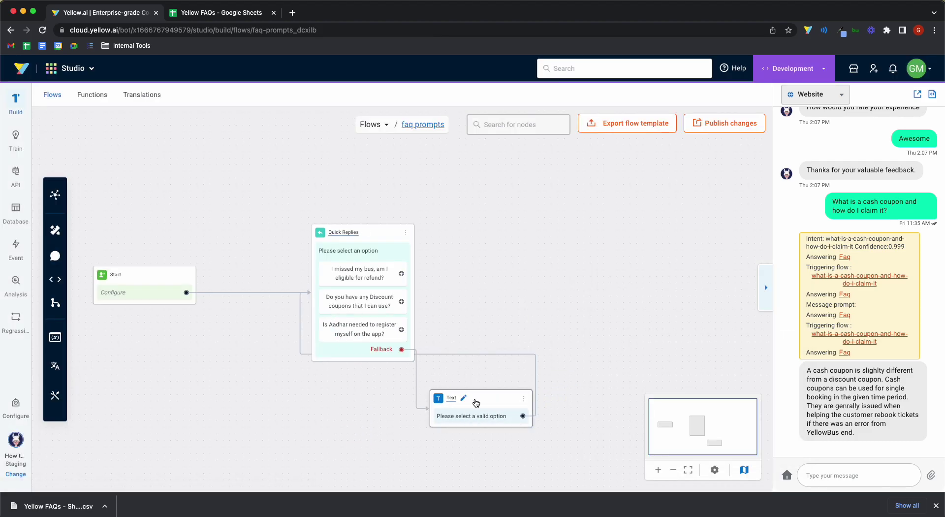
{"action": "left_click_drag", "start_coordinate": [477, 400], "coordinate": [361, 431]}
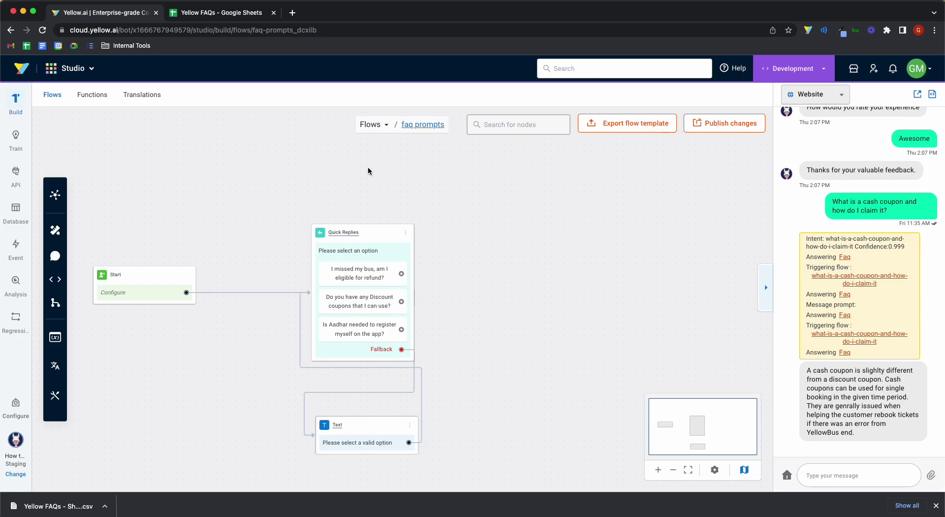
Return to the Home page of the flows.
{"action": "left_click", "coordinate": [375, 125]}
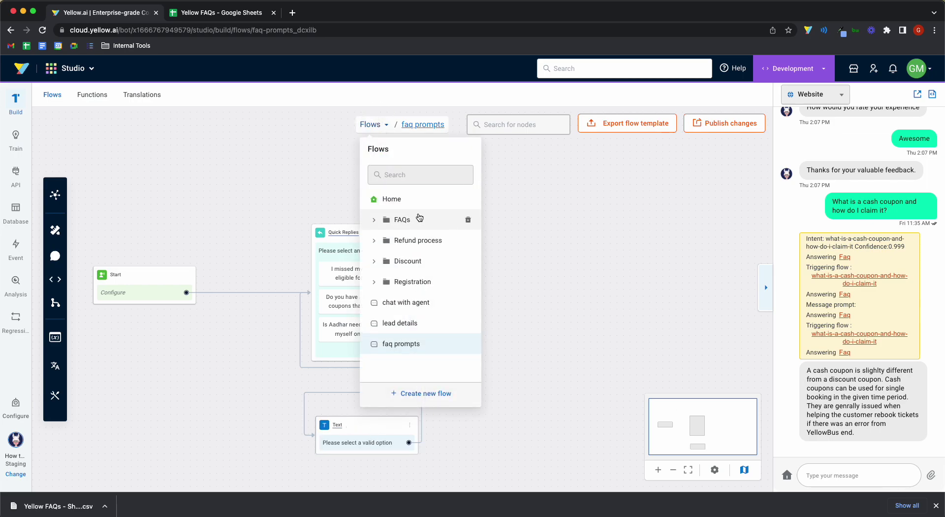
{"action": "left_click", "coordinate": [414, 198]}
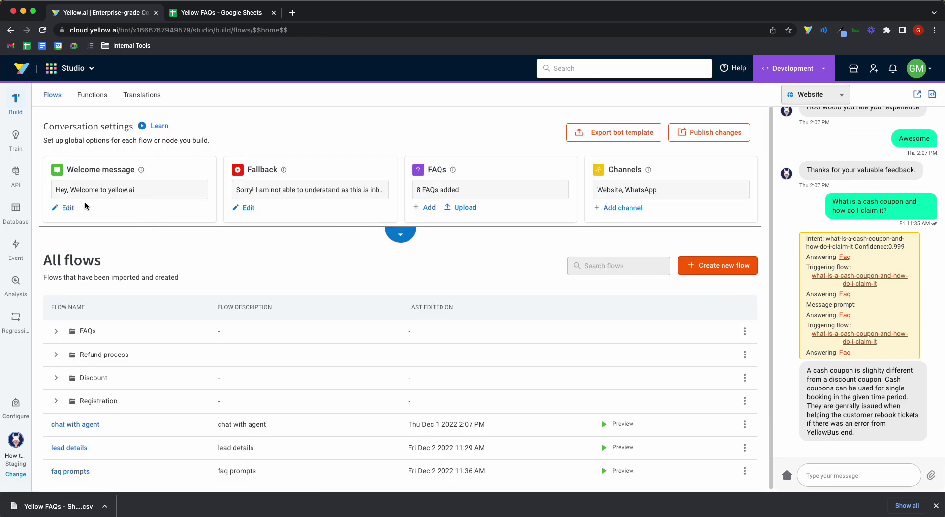
{"action": "left_click", "coordinate": [72, 208]}
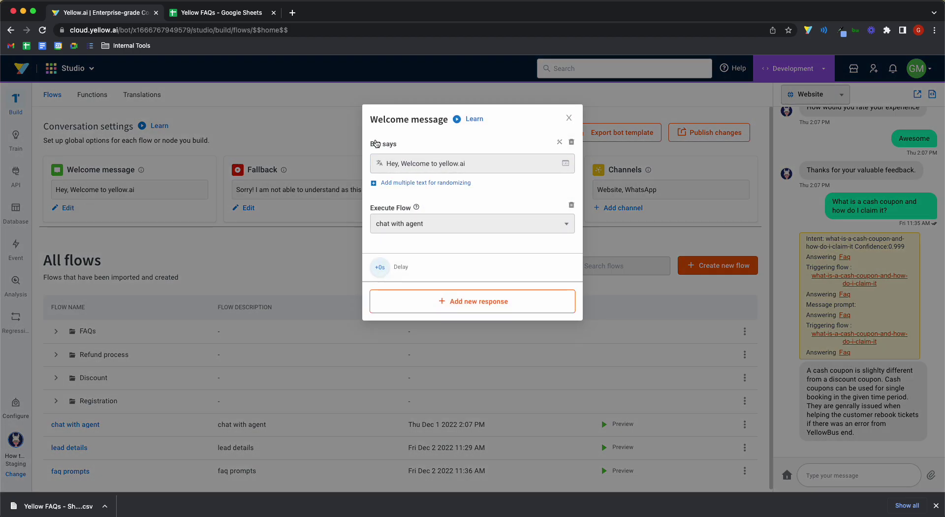
{"action": "left_click", "coordinate": [406, 169]}
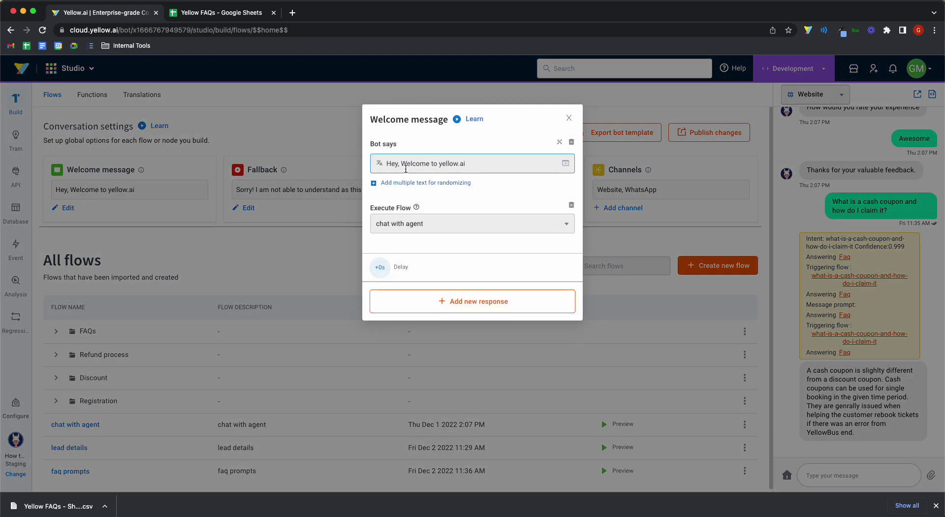
{"action": "left_click", "coordinate": [514, 223]}
{"action": "left_click", "coordinate": [455, 187]}
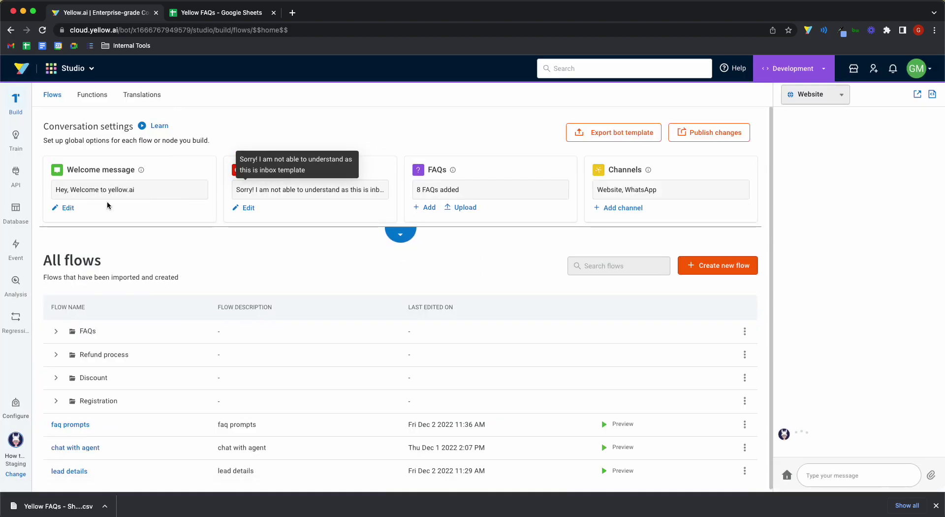
Set the welcome message to execute the "faq prompts" flow.
{"action": "left_click", "coordinate": [68, 208]}
{"action": "left_click", "coordinate": [411, 223]}
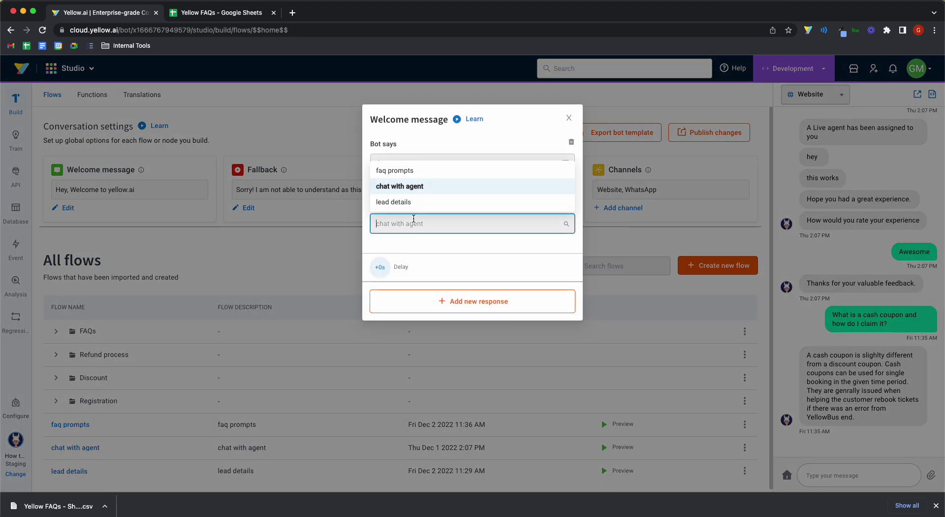
{"action": "left_click", "coordinate": [412, 170]}
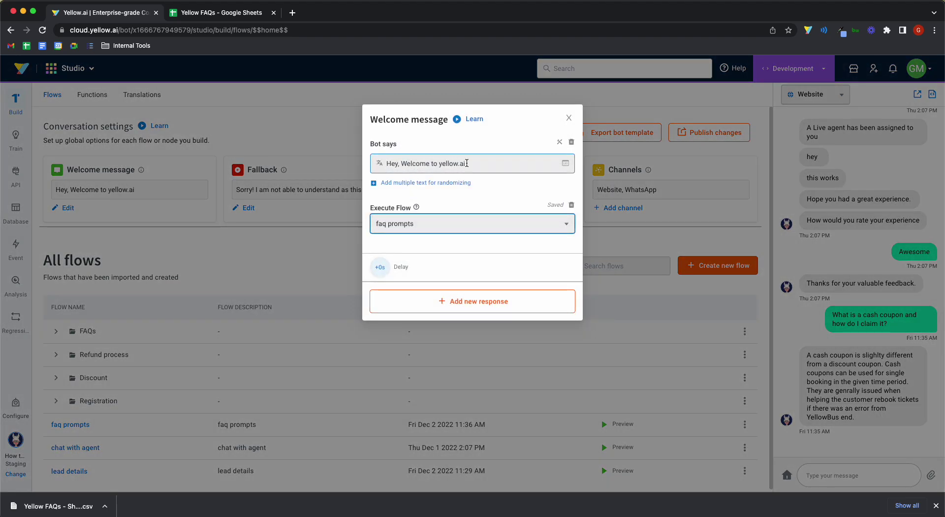
{"action": "left_click", "coordinate": [308, 258]}
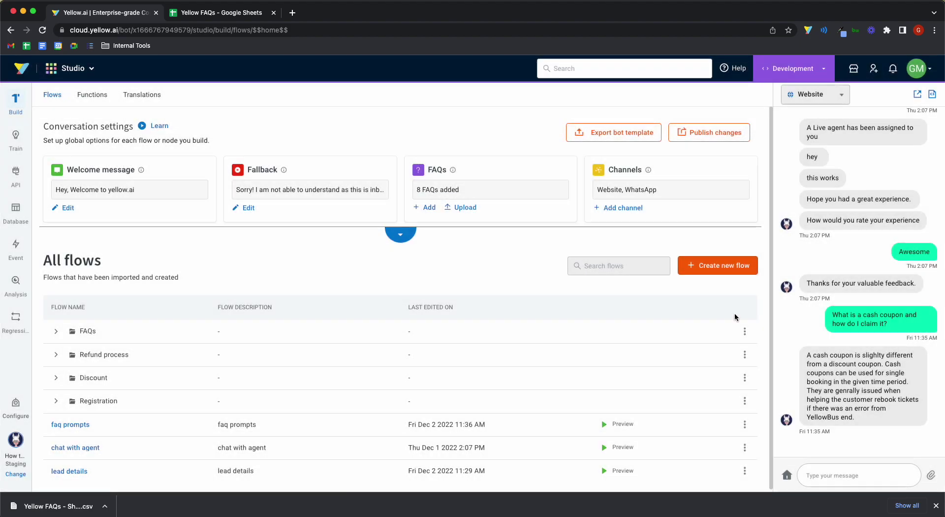
Restart the bot preview conversation and test the quick reply "Is Aadhar needed to register myself on the app?".
{"action": "left_click", "coordinate": [787, 475]}
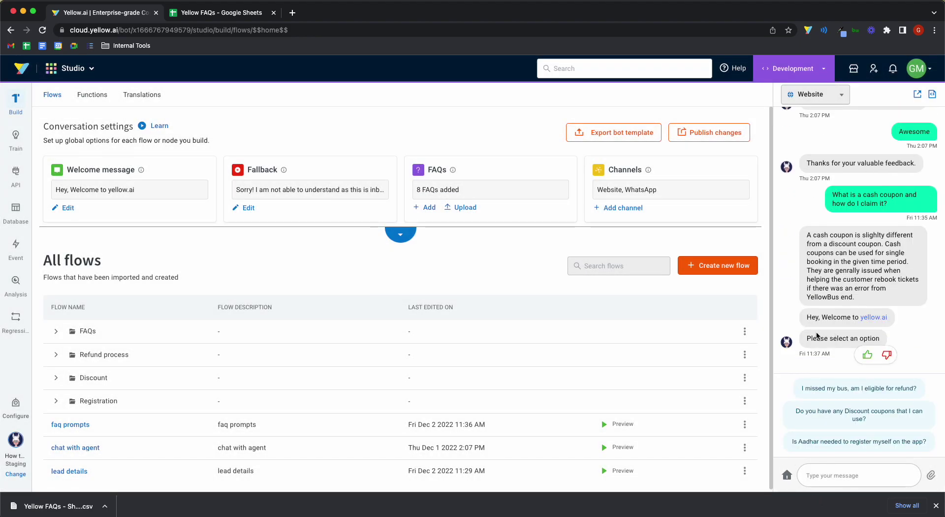
{"action": "left_click_drag", "start_coordinate": [814, 338], "coordinate": [851, 338]}
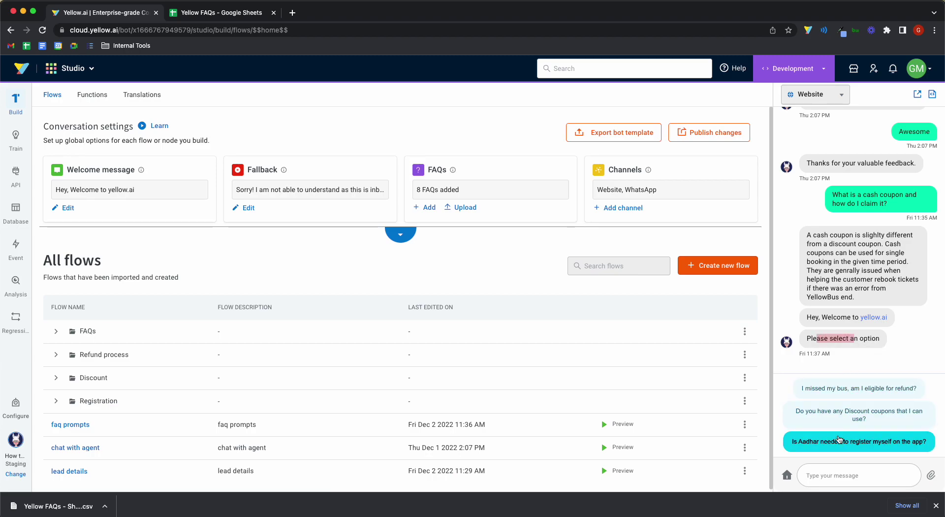
{"action": "left_click", "coordinate": [841, 441]}
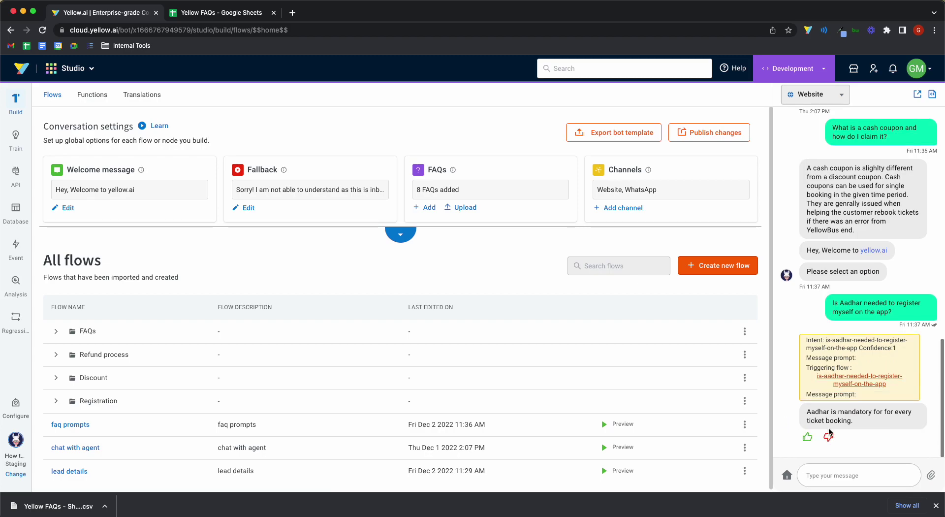
{"action": "triple_click", "coordinate": [857, 414]}
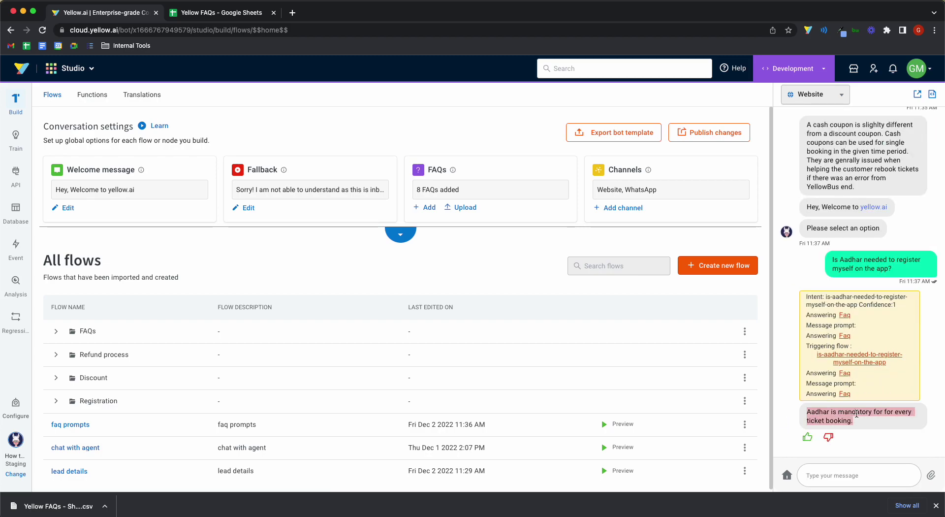